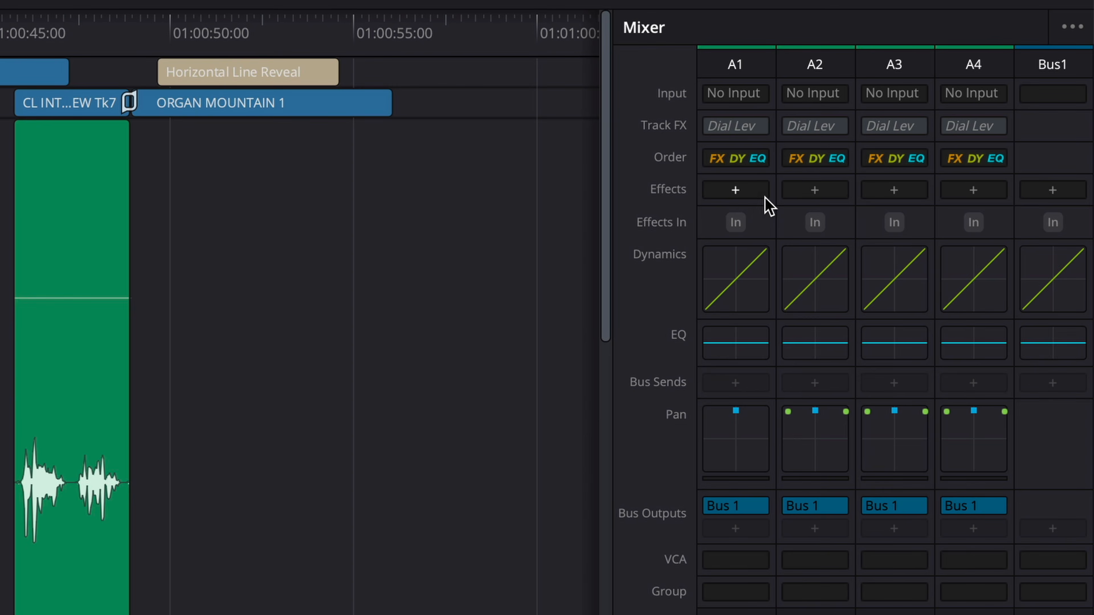
- Add the Fairlight FX Meter effect to track A1, then reposition and resize its floating meter window over the timeline
click(973, 244)
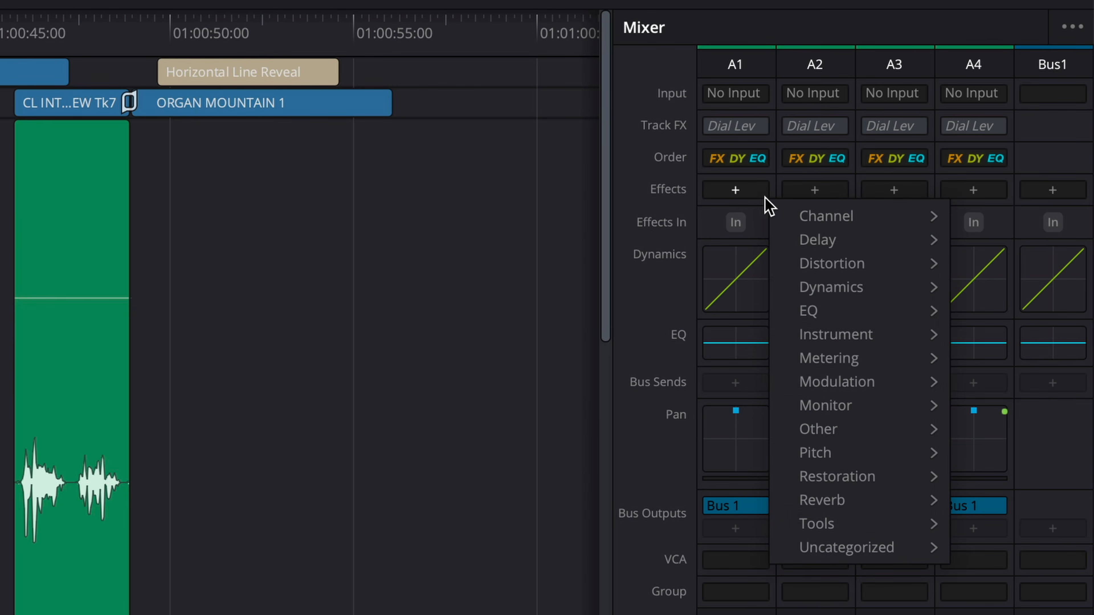
mouse_move(806, 362)
mouse_move(745, 367)
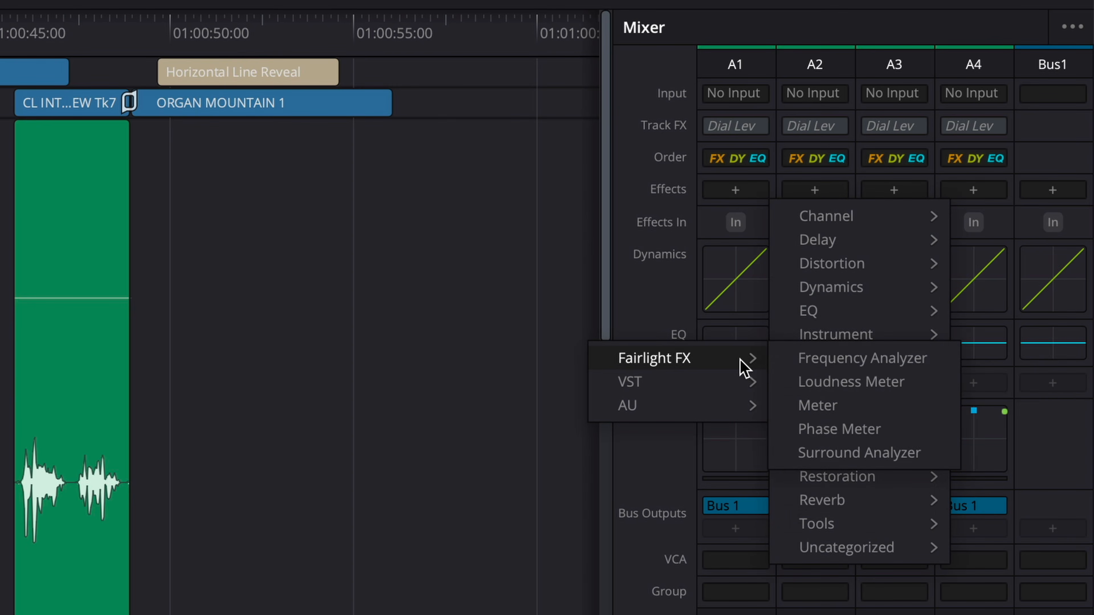
click(921, 406)
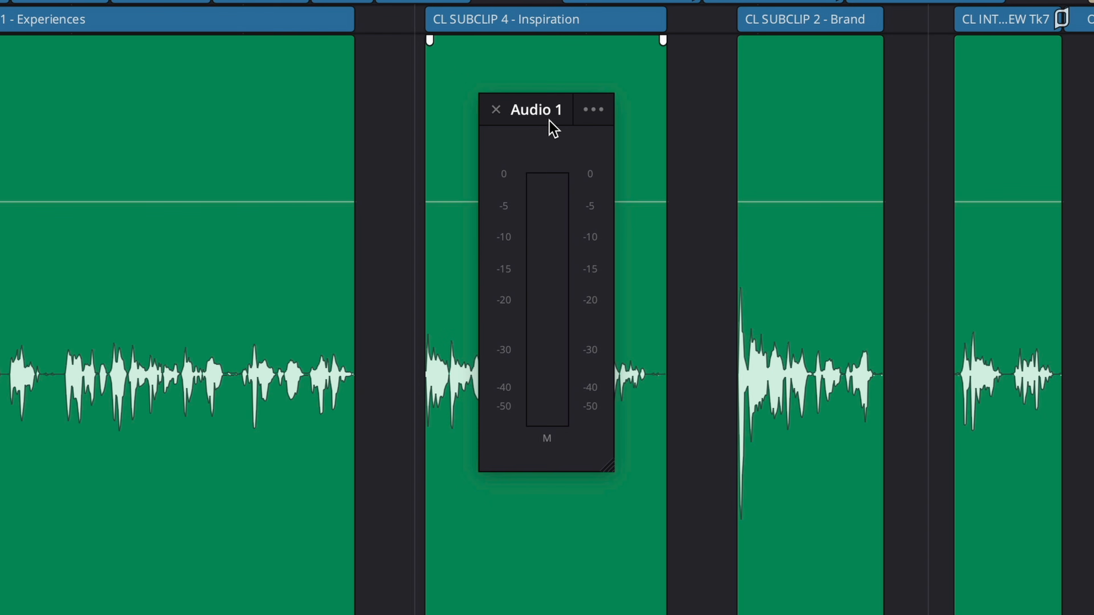
drag(547, 248, 539, 234)
drag(593, 435, 631, 608)
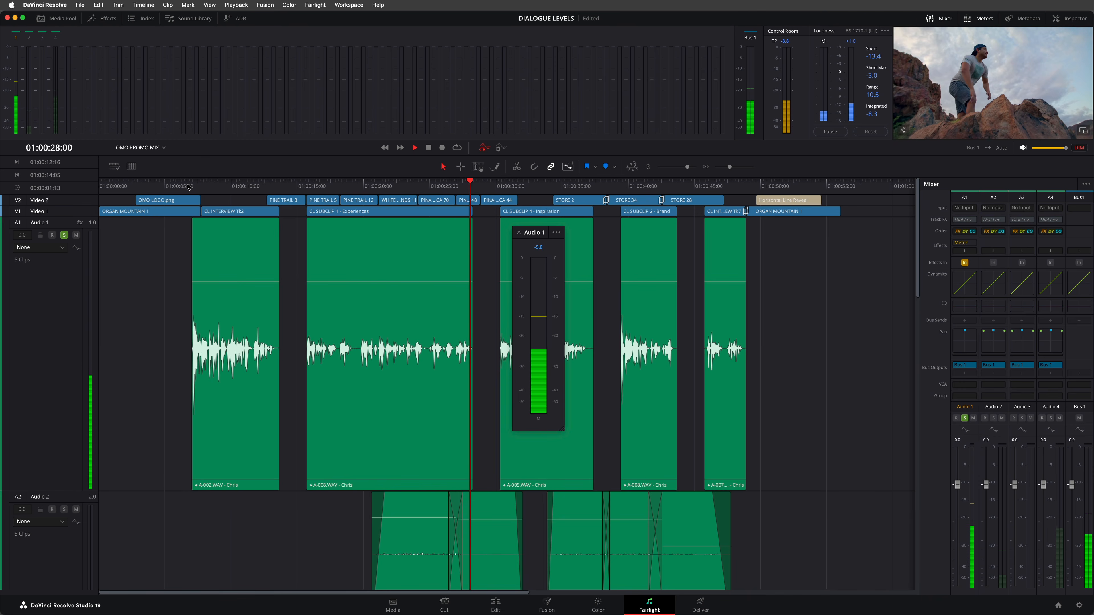
- Normalize all Audio 1 clips using Sample Peak Program mode, a -9.0 dBFS target level and Independent level setting
click(189, 186)
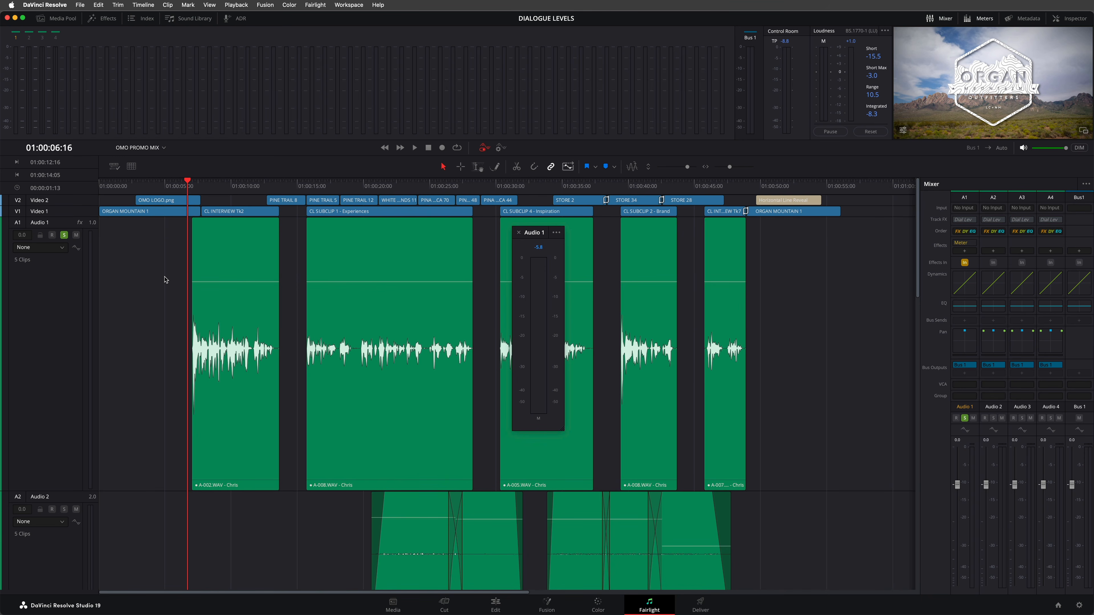
drag(165, 280, 757, 405)
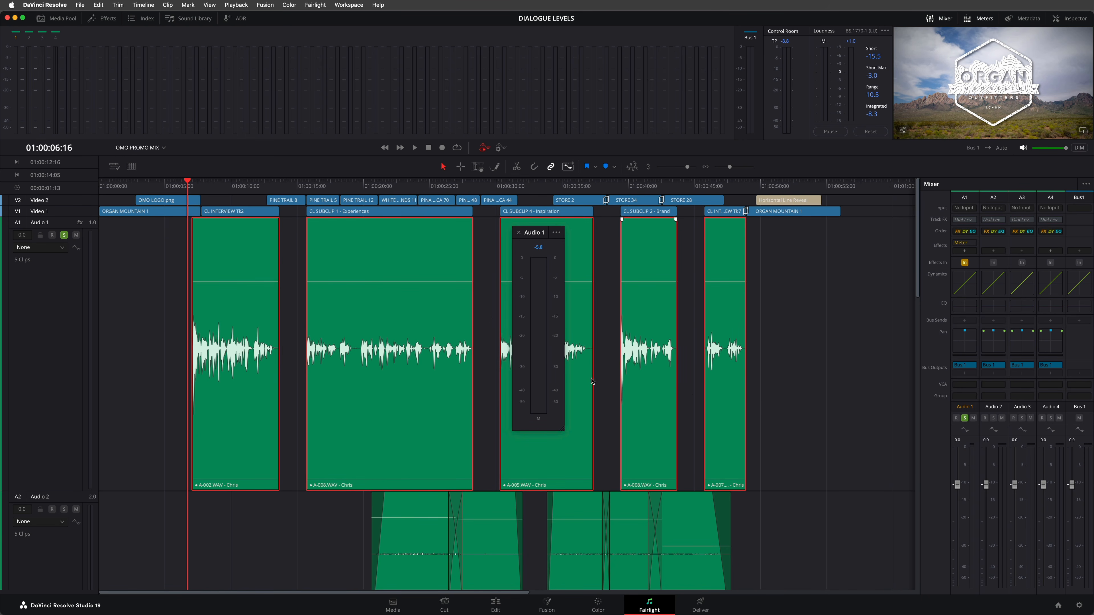
right_click(332, 314)
click(407, 414)
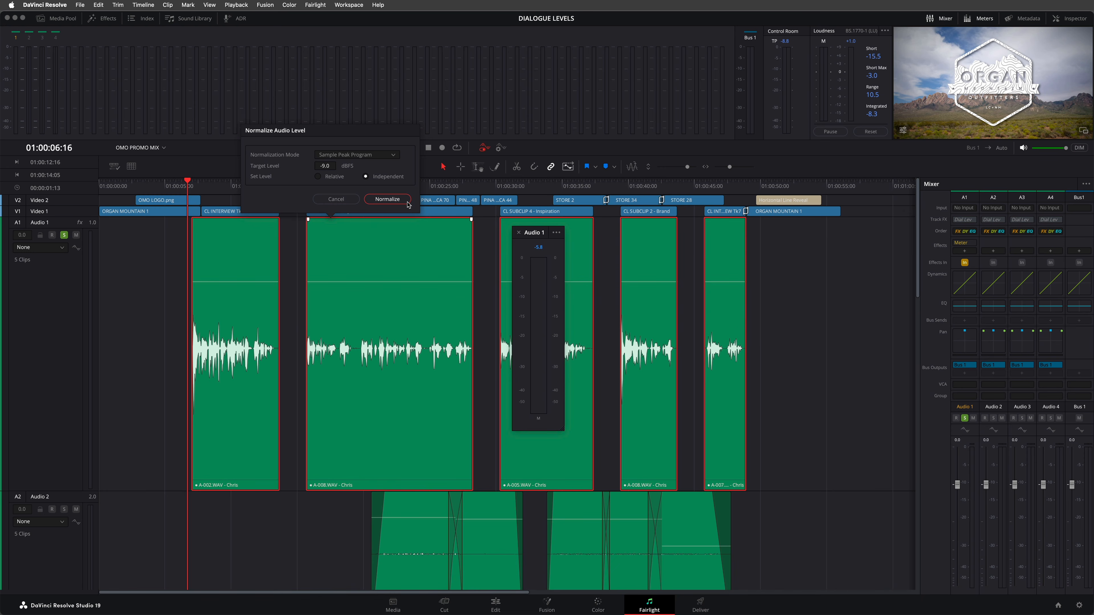
click(848, 446)
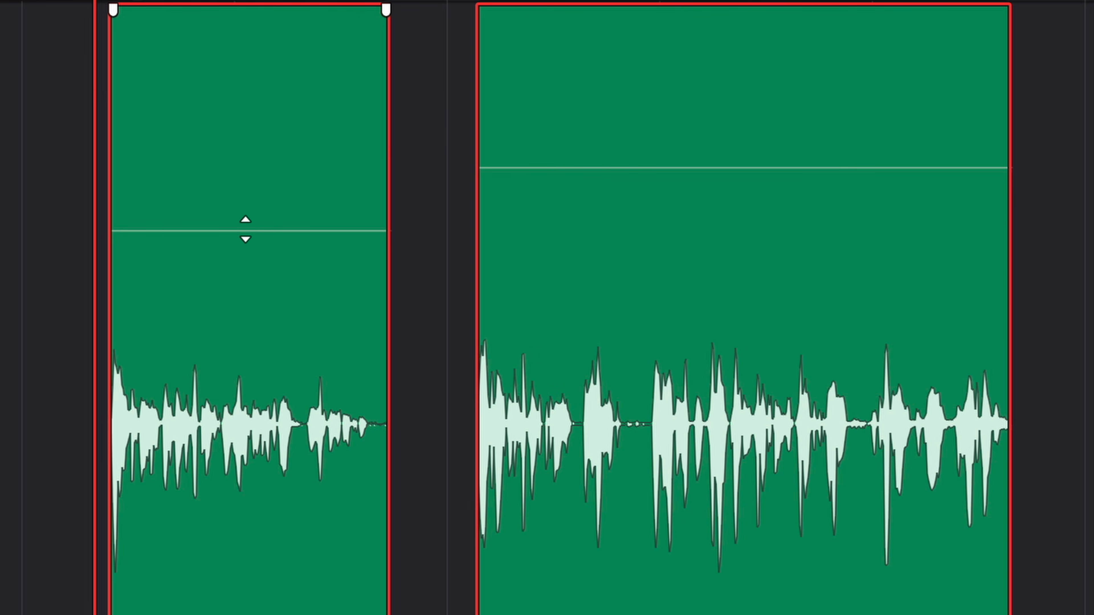
- Shape the volume of the first interview clip on Audio 1 with keyframes, raising its quieter phrases
click(246, 230)
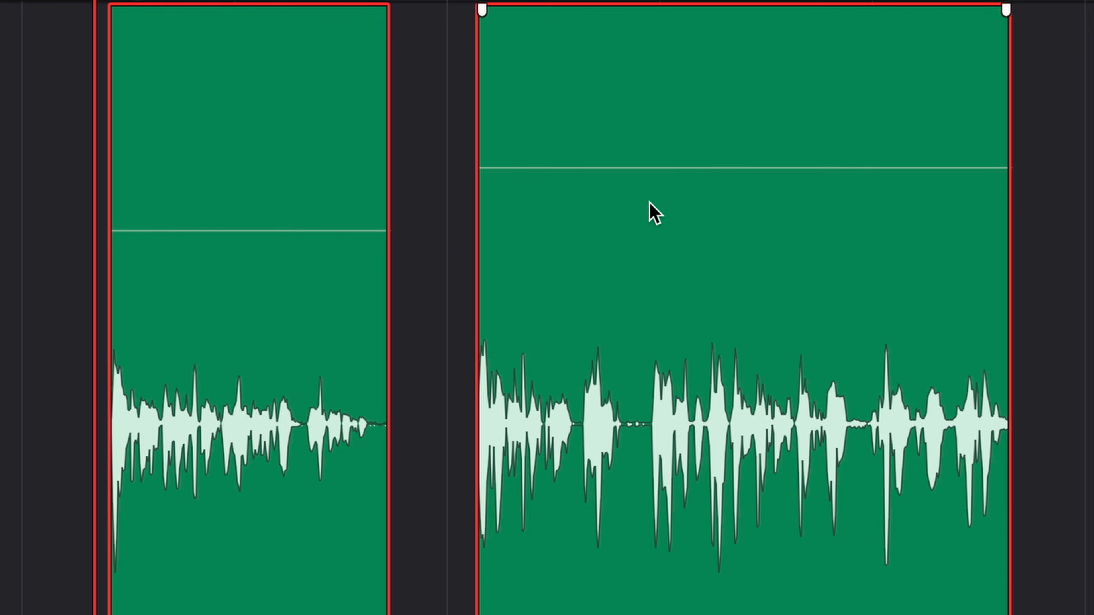
click(706, 168)
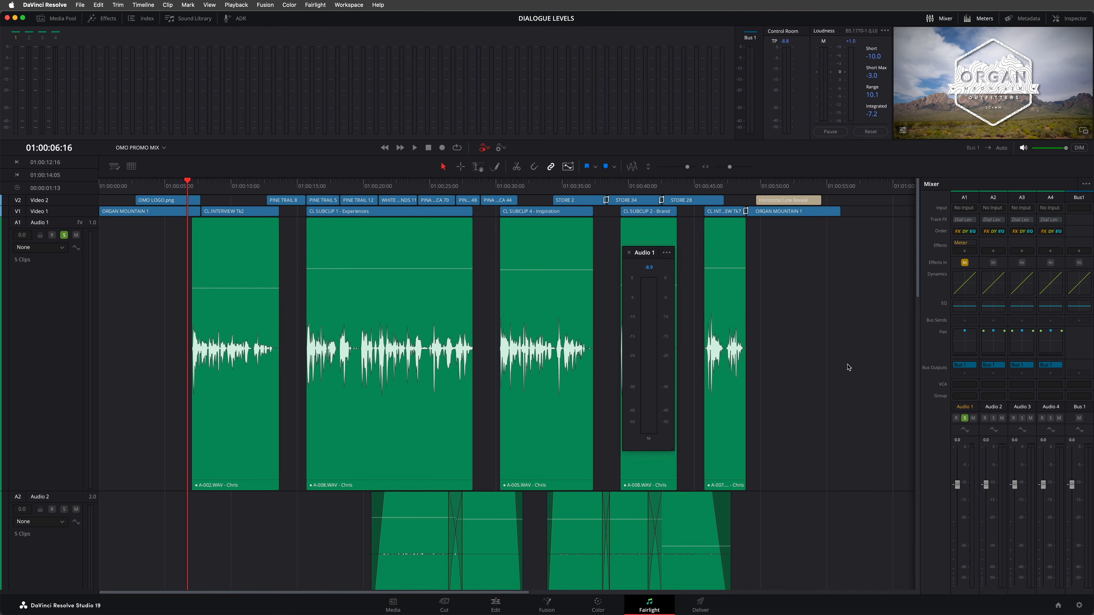
key(super+equal)
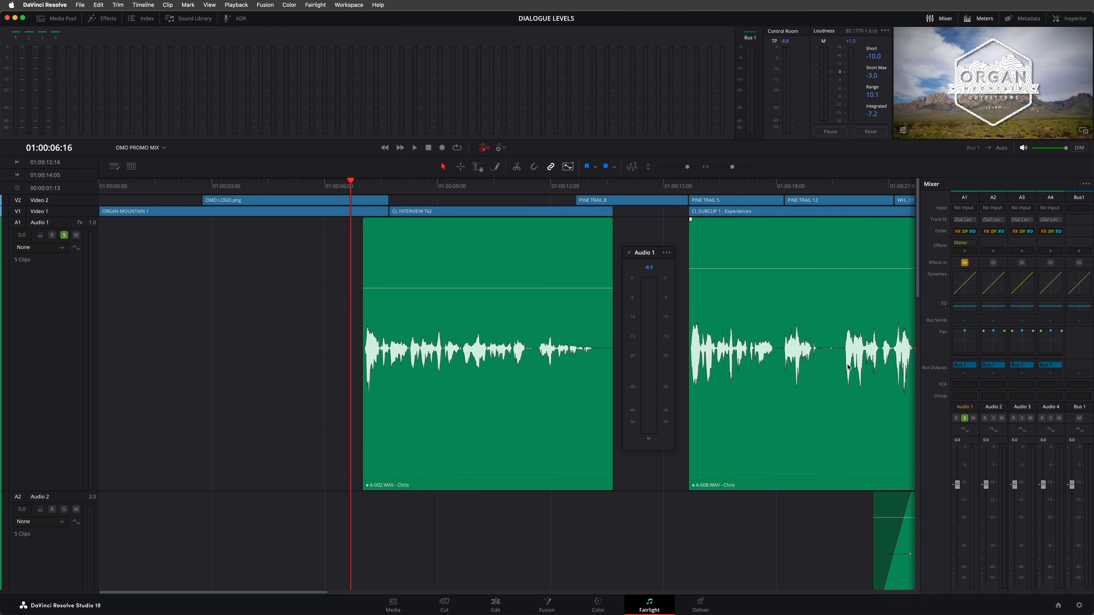
drag(401, 286, 403, 281)
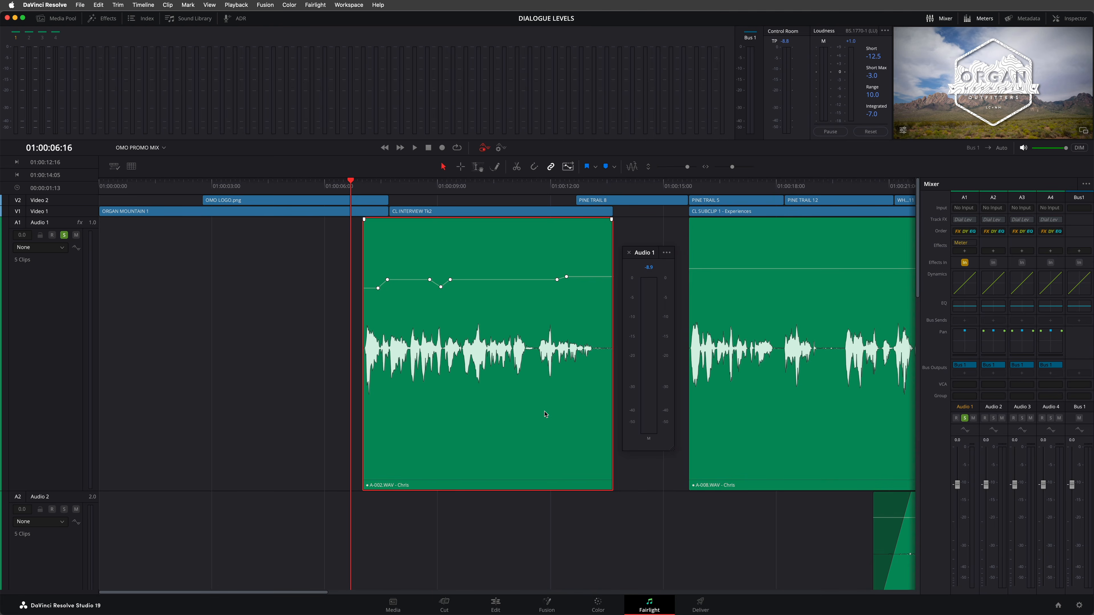
- Select all Audio 1 clips and reset their audio attributes
key(shift+z)
drag(233, 327, 739, 334)
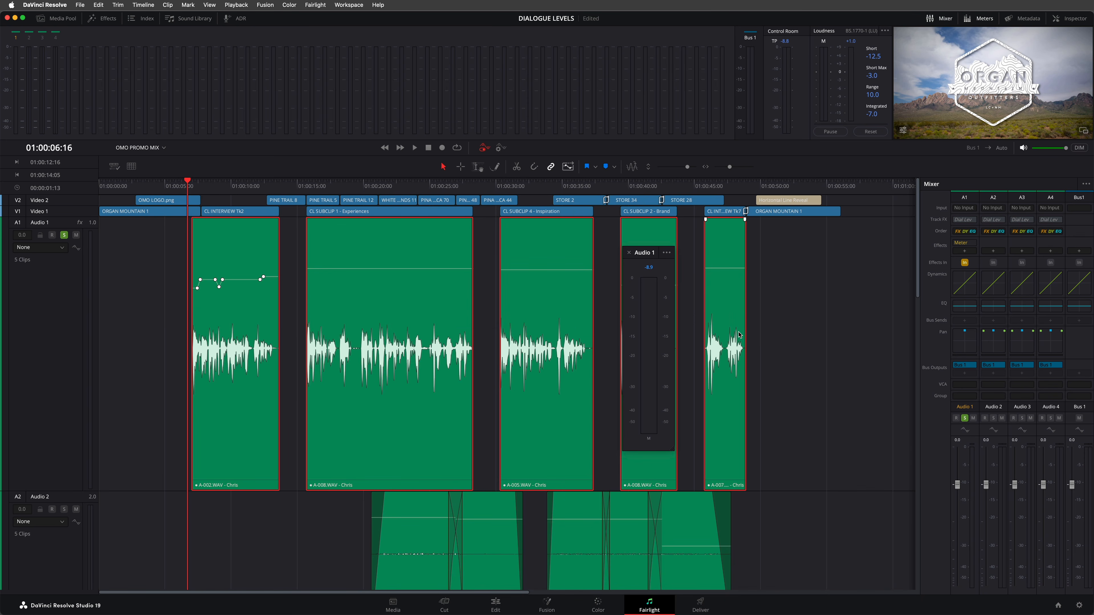
click(1075, 19)
click(1072, 71)
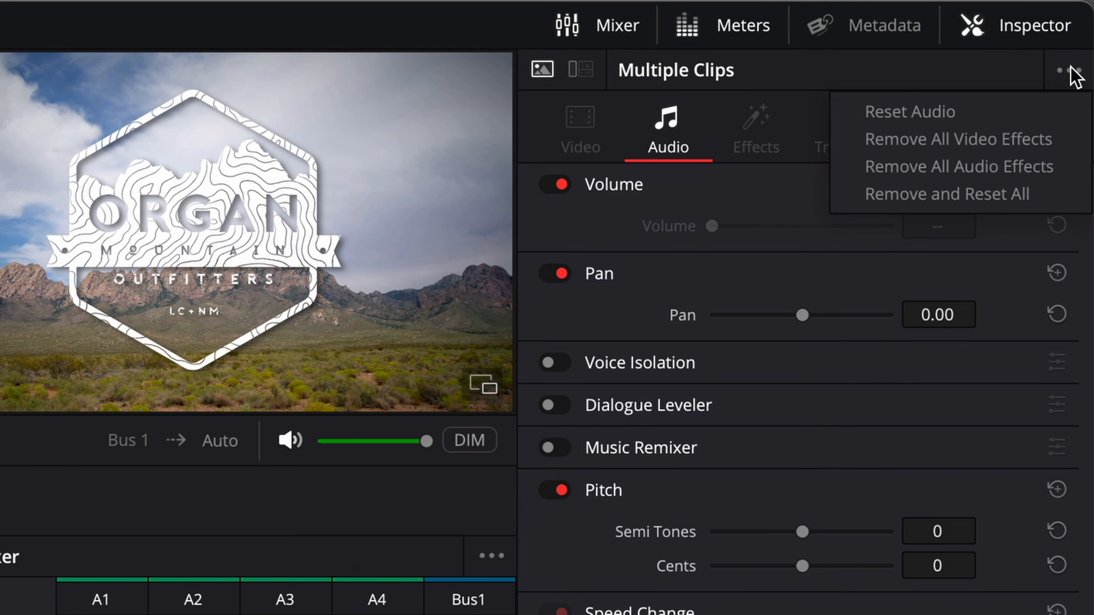
click(1060, 113)
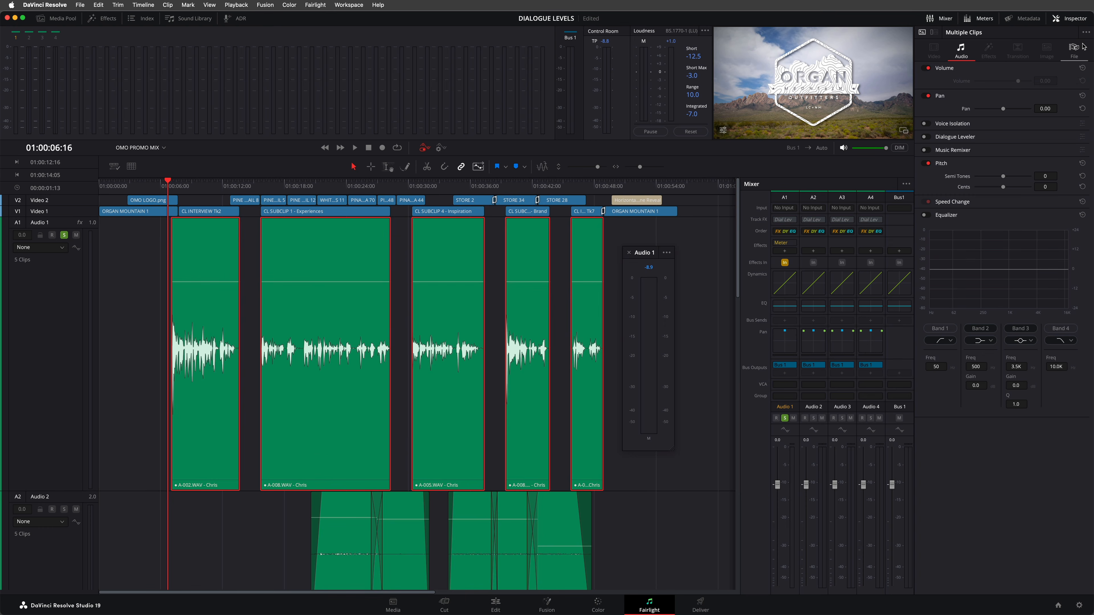
- Close the Inspector, then enable the Dialogue Leveler track FX on A1 and show its controls beside the meter
click(1075, 19)
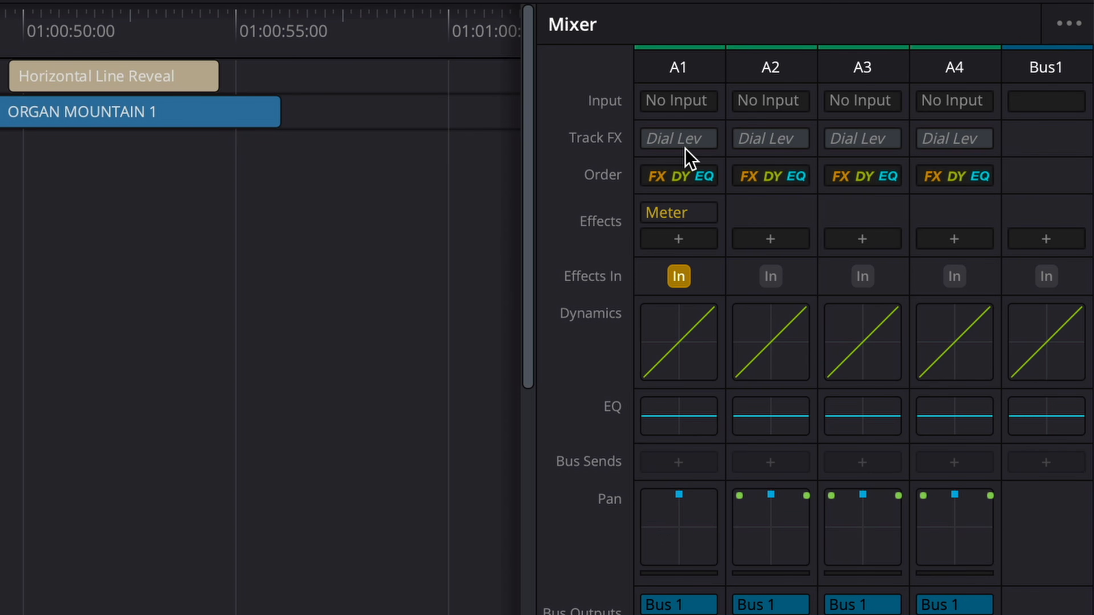
click(661, 142)
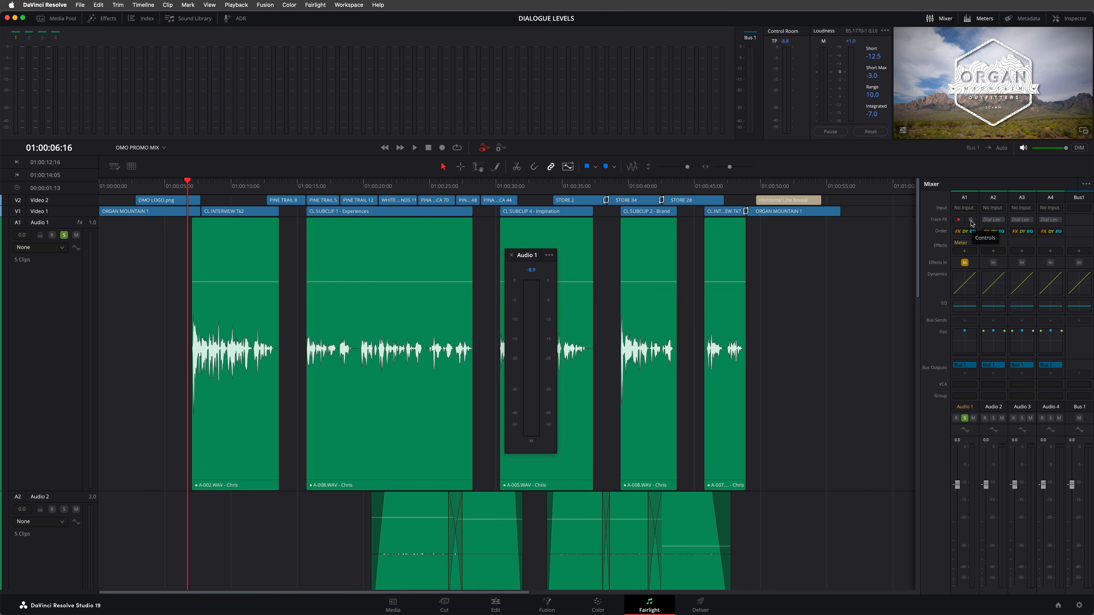
click(699, 140)
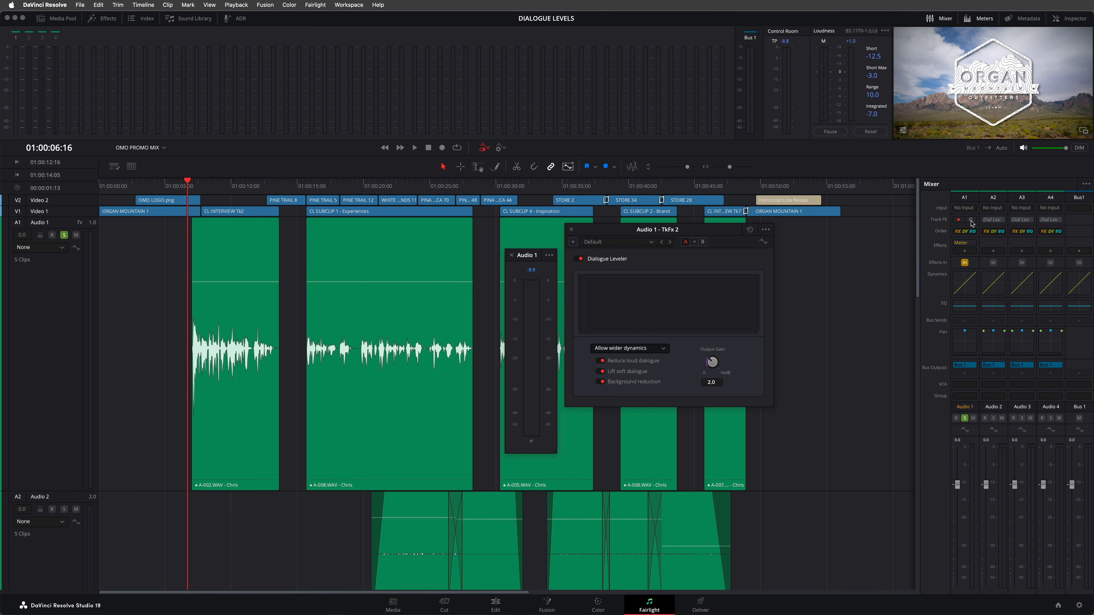
drag(722, 233, 720, 261)
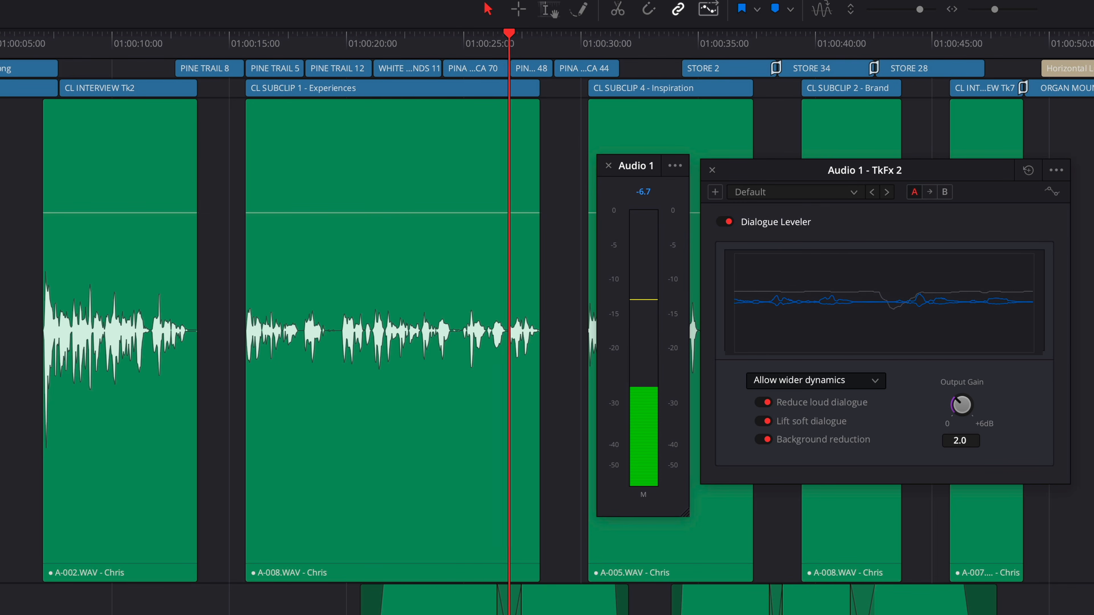
- Set the Dialogue Leveler to Optimize moderate levels and play back the dialogue to audition the setting
key(space)
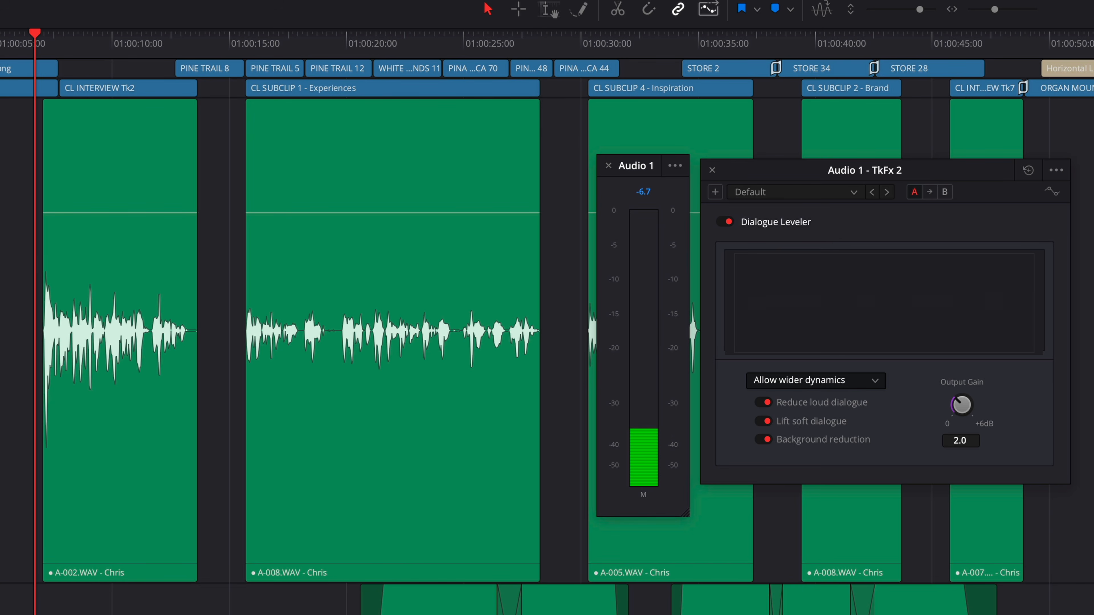
click(860, 387)
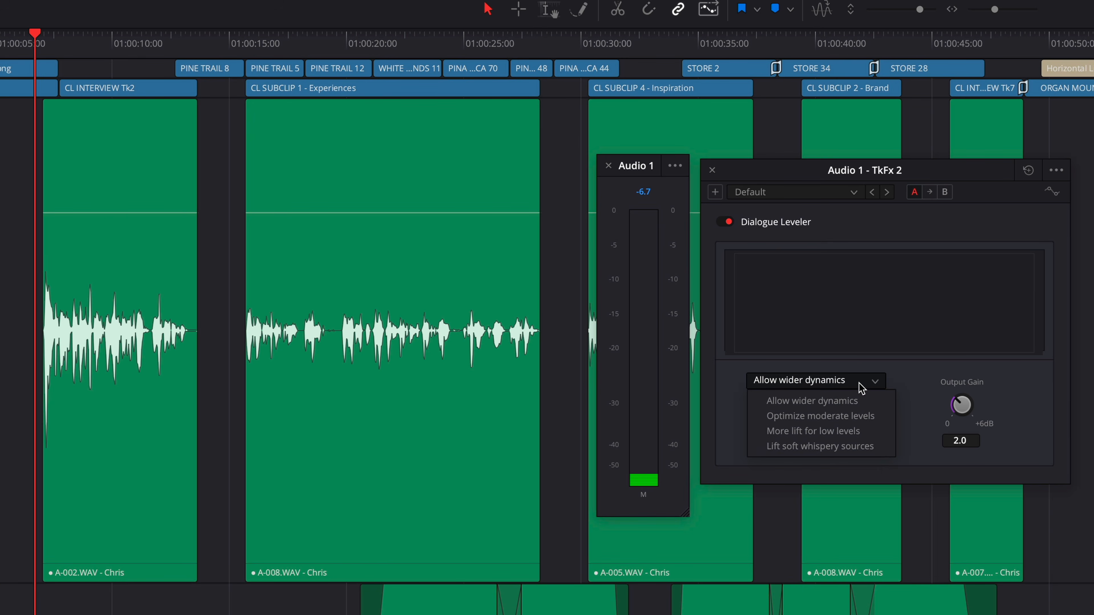
click(874, 416)
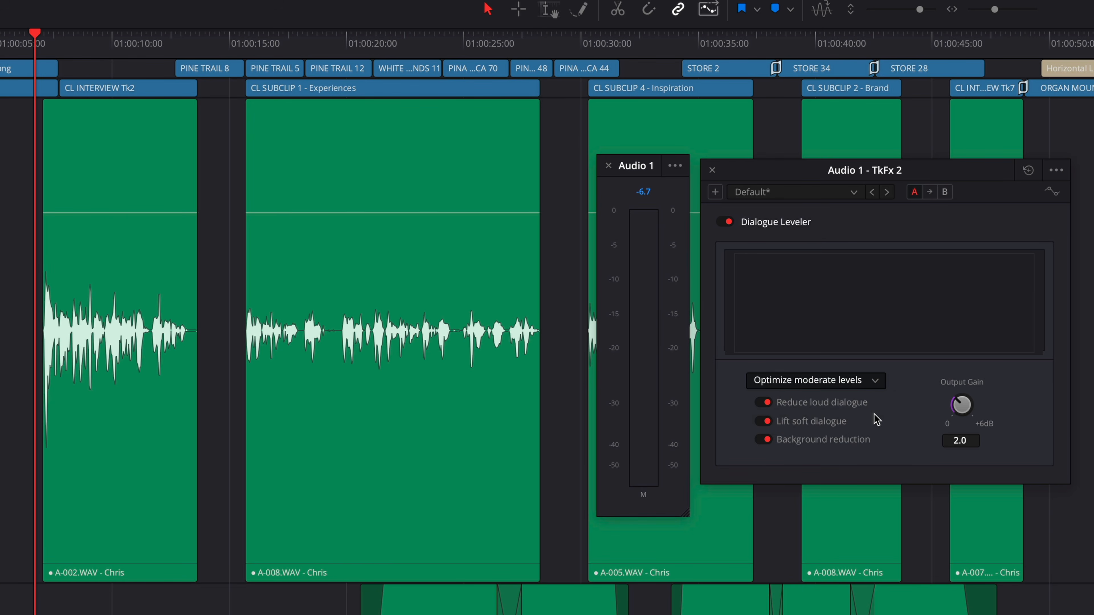
key(space)
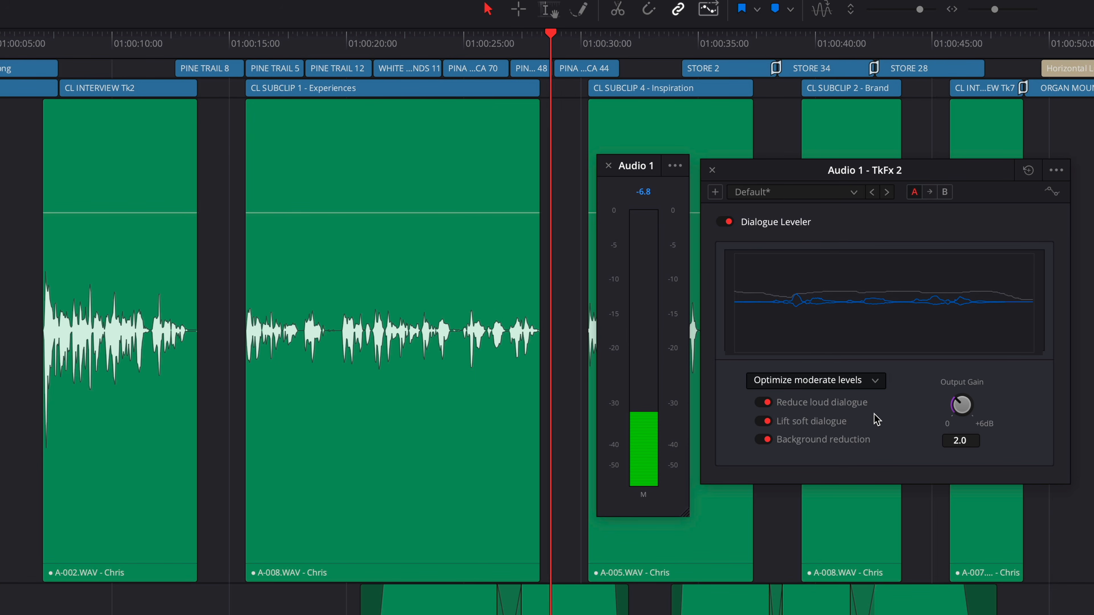
key(space)
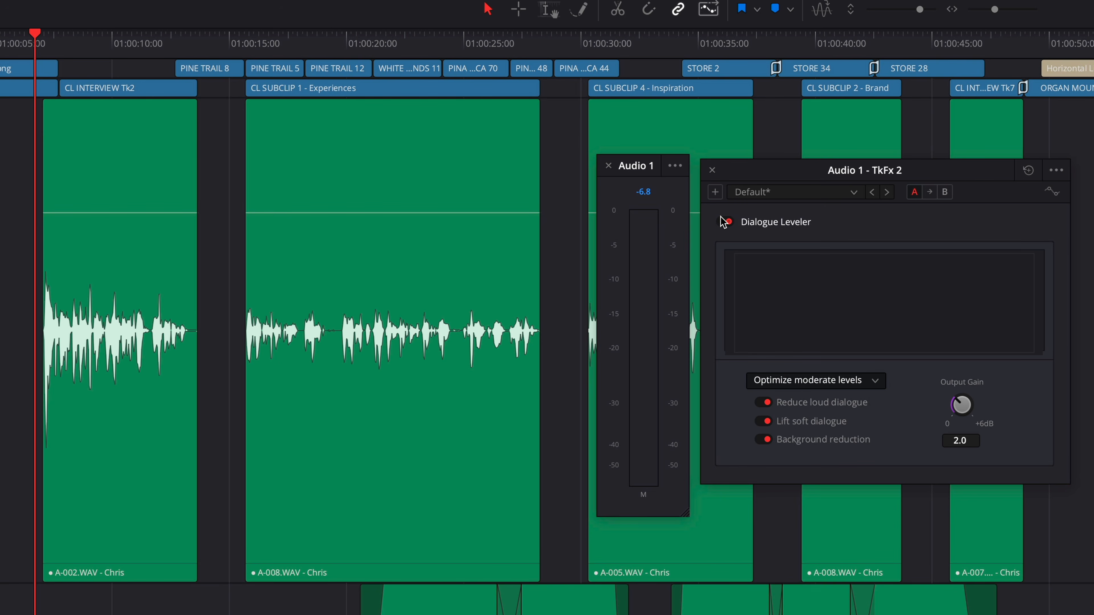
- Compare playback of the first interview clip with the Dialogue Leveler off and on
key(space)
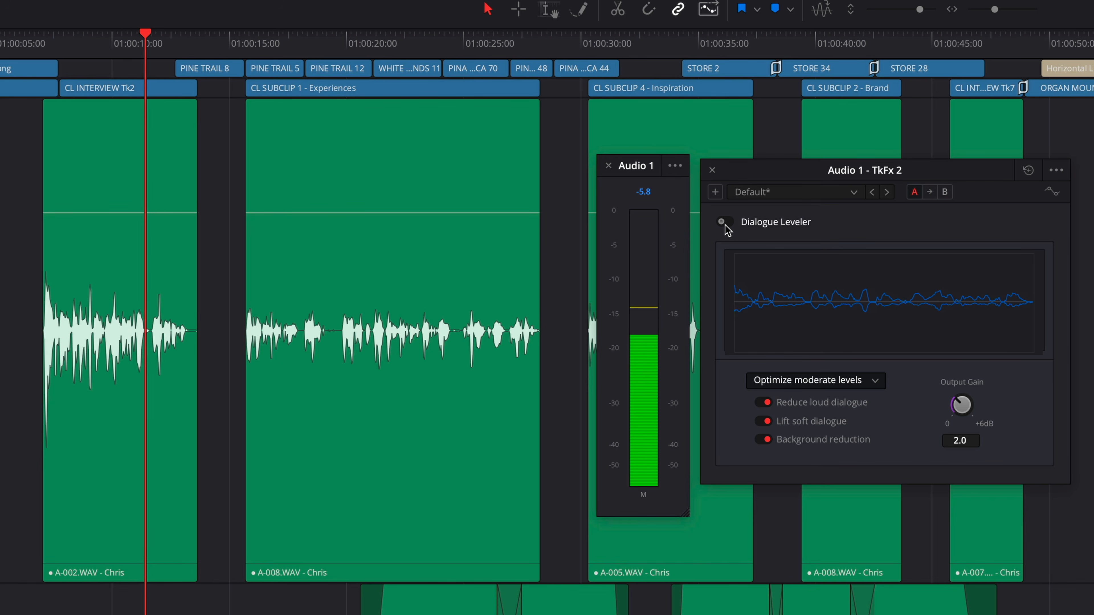
key(space)
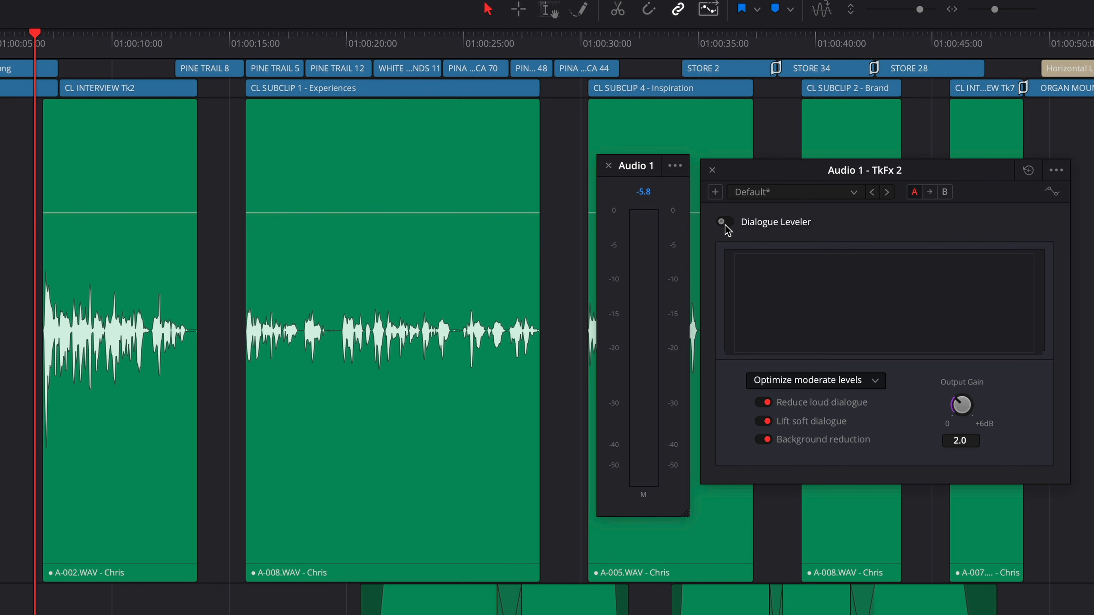
click(724, 225)
key(space)
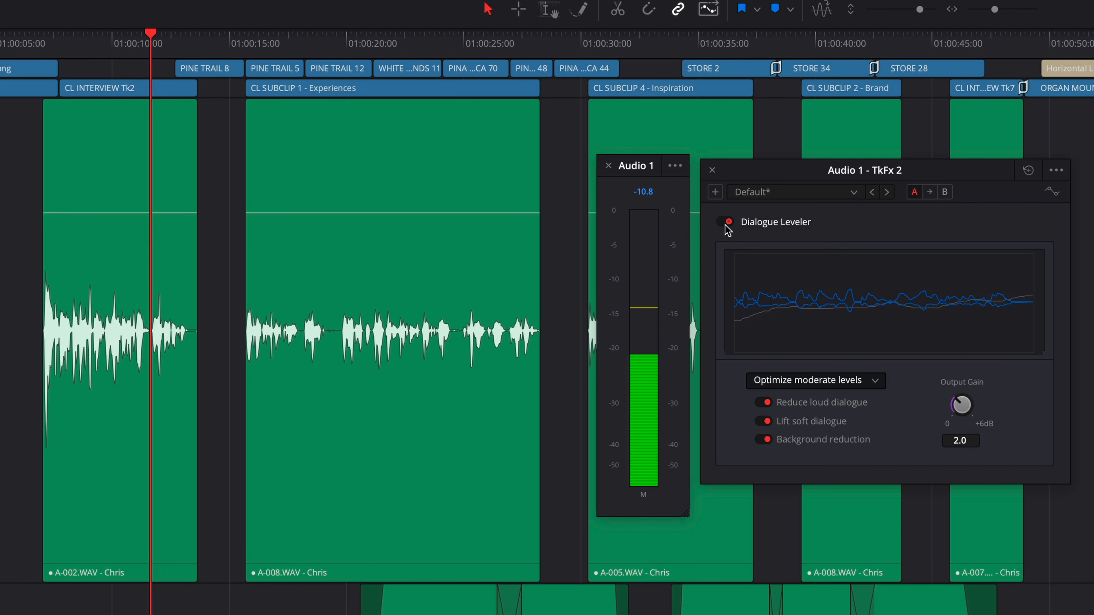
key(space)
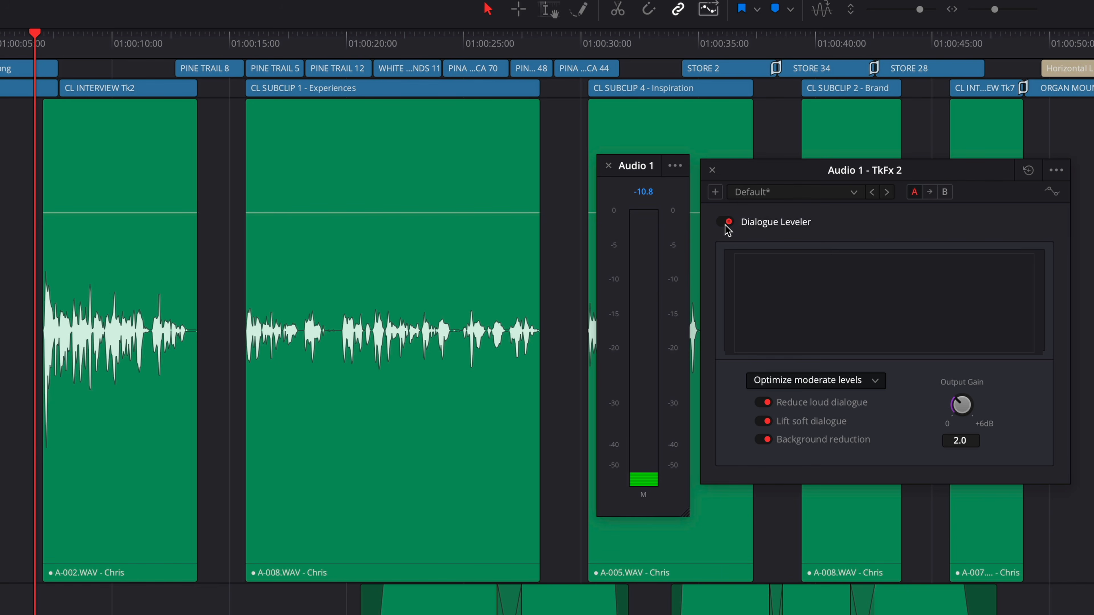
- Compare playback of the second dialogue clip with the Dialogue Leveler off and on
click(726, 223)
click(231, 43)
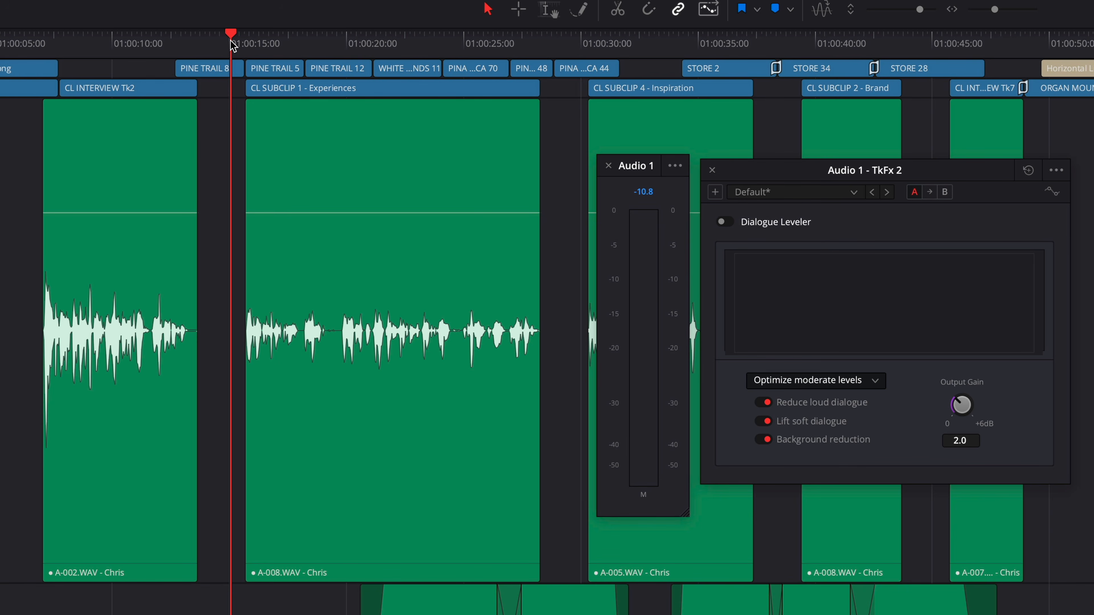
key(space)
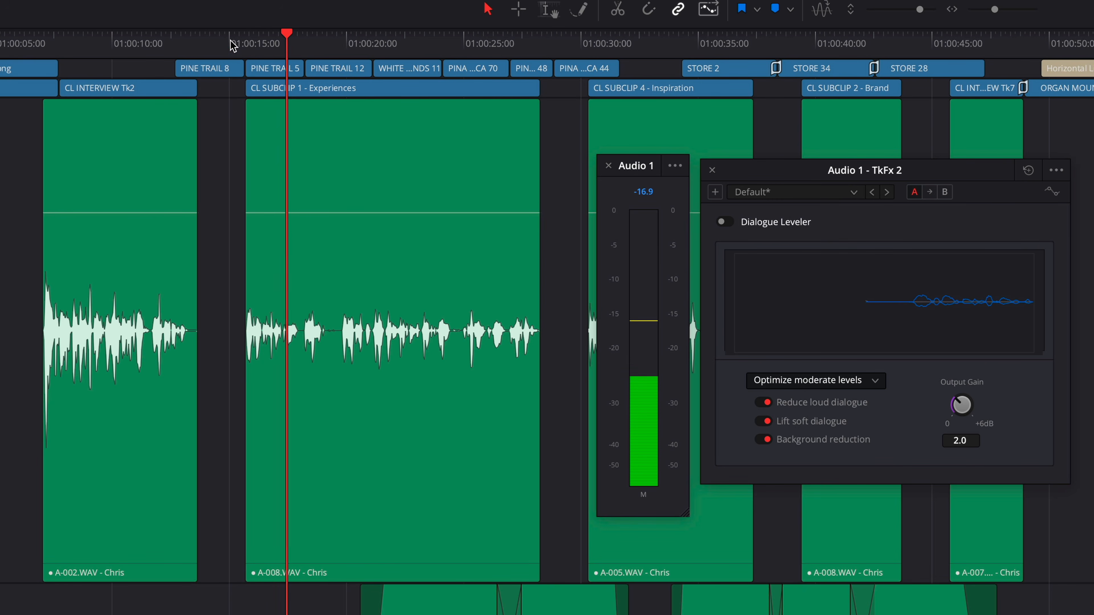
click(232, 43)
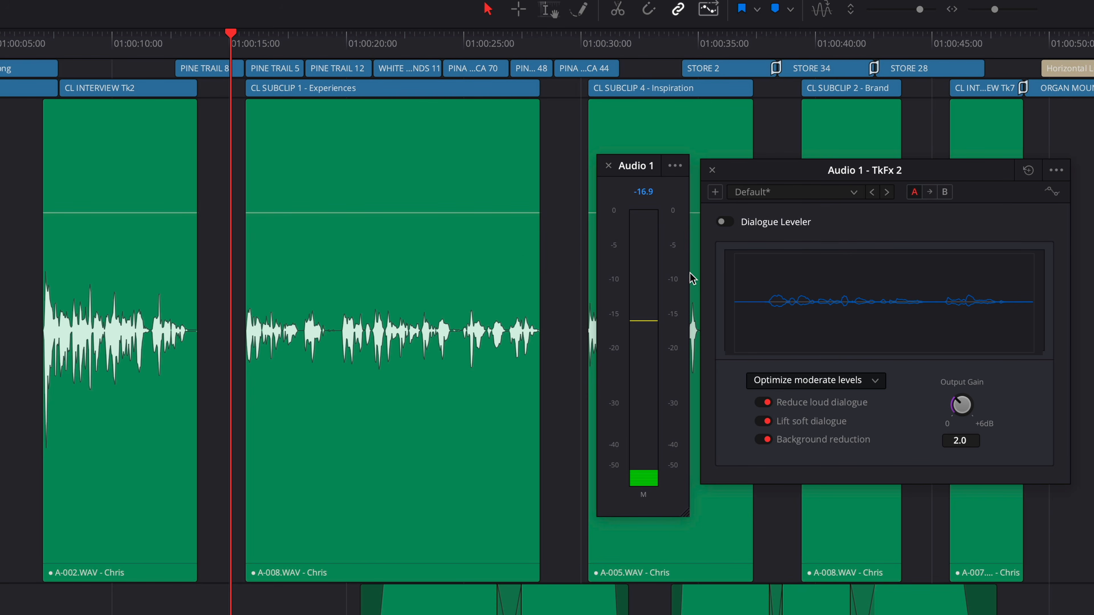
click(733, 223)
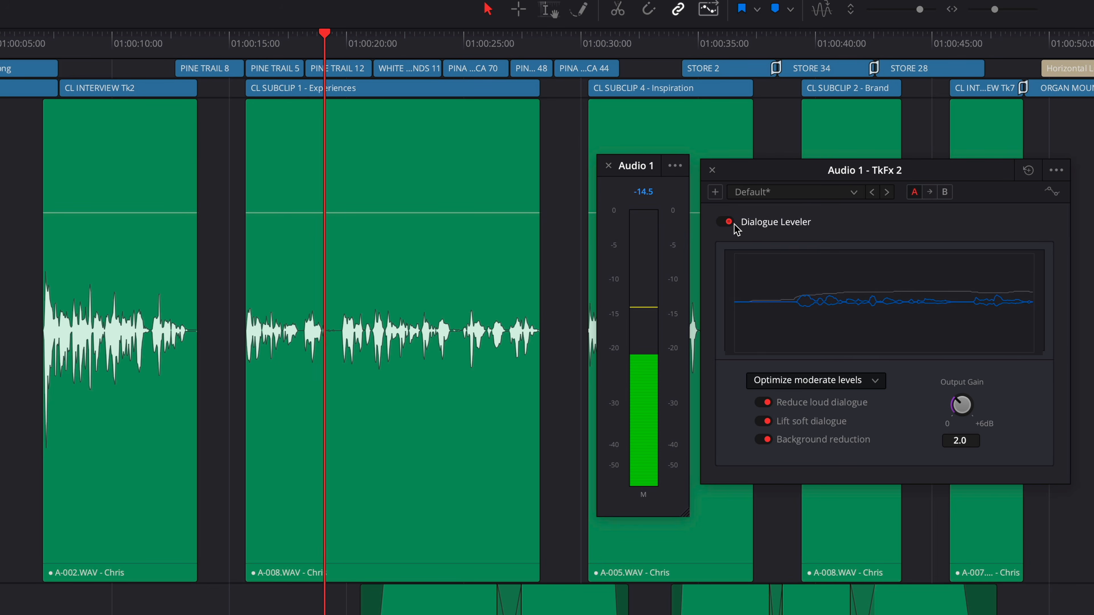
- Set the Dialogue Leveler's output gain to 2.6 dB and return the playhead to the start of the dialogue
key(space)
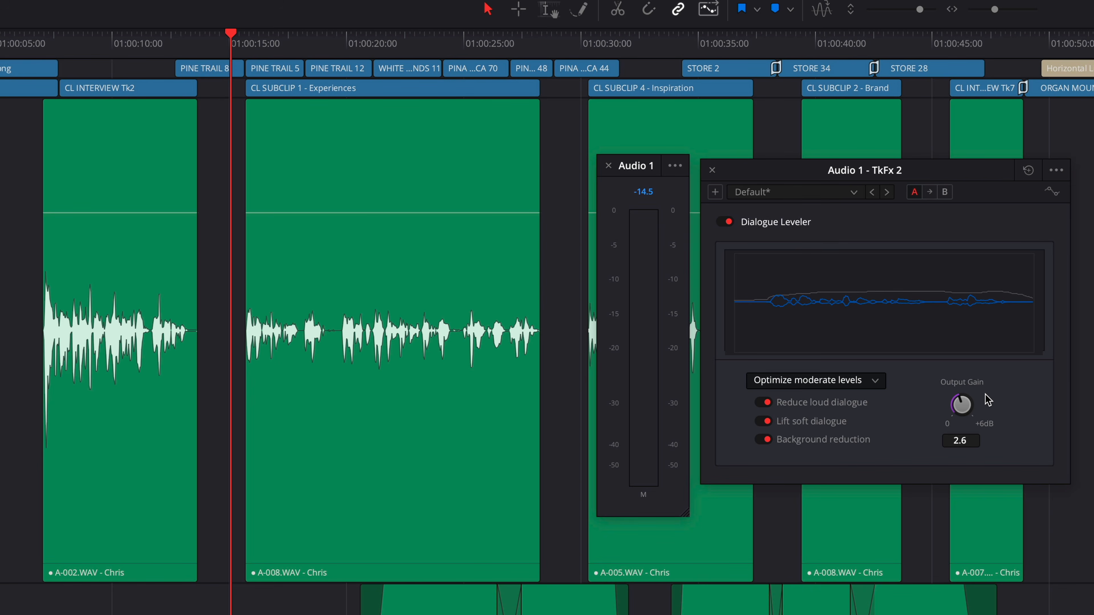
click(16, 40)
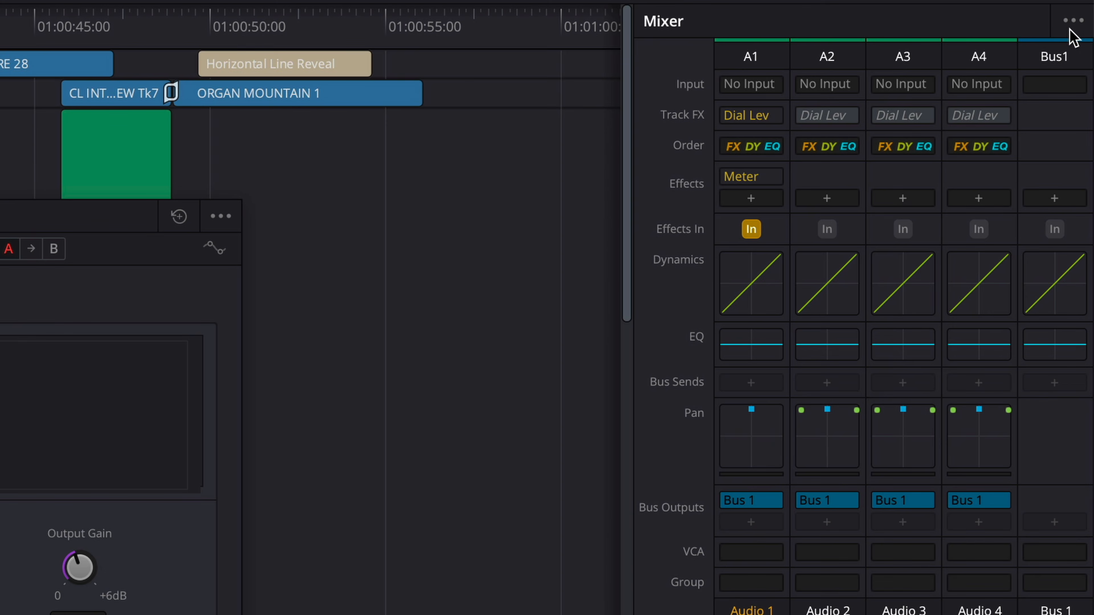
- Make Voice Isolation visible among the mixer's track FX and open its controls for Audio 1
click(1072, 23)
mouse_move(893, 507)
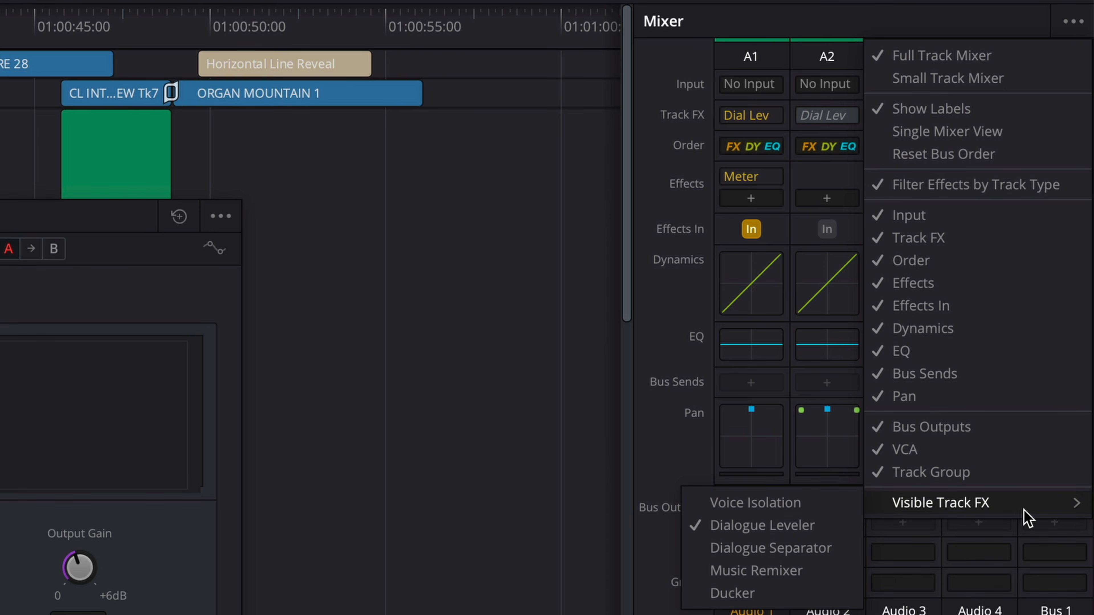
click(854, 504)
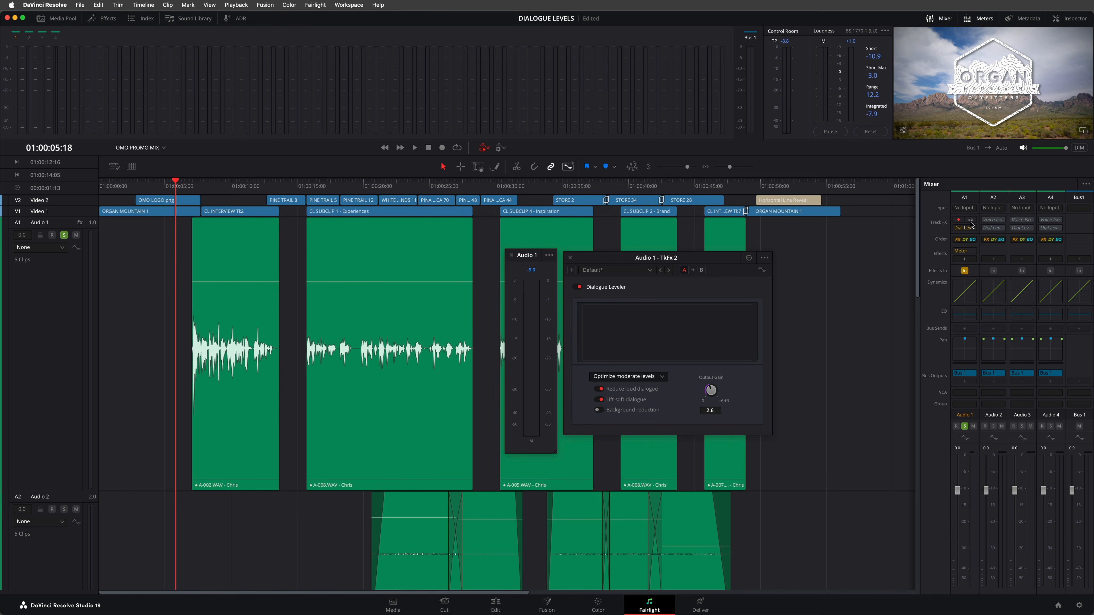
click(767, 115)
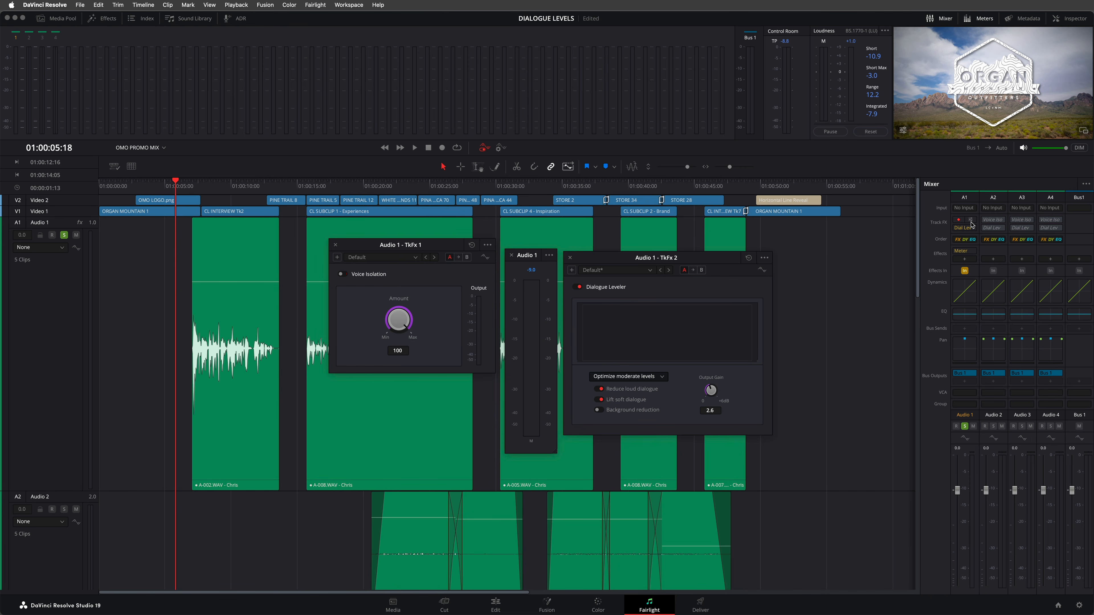
- Enable Voice Isolation on Audio 1 and set its amount to 48 while auditioning the first interview clip
drag(444, 249, 446, 285)
key(space)
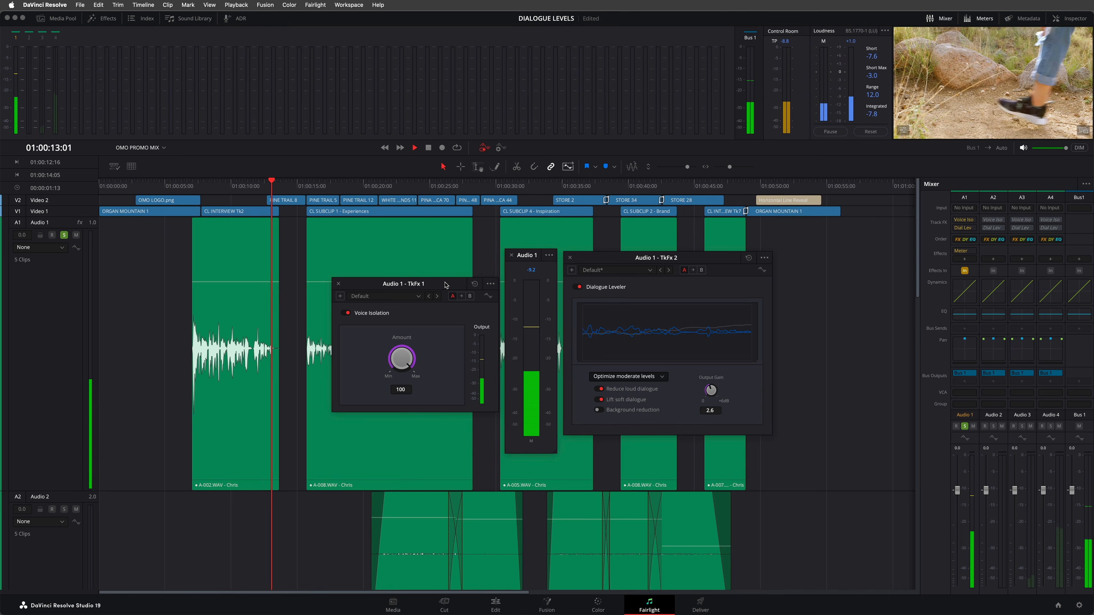
key(space)
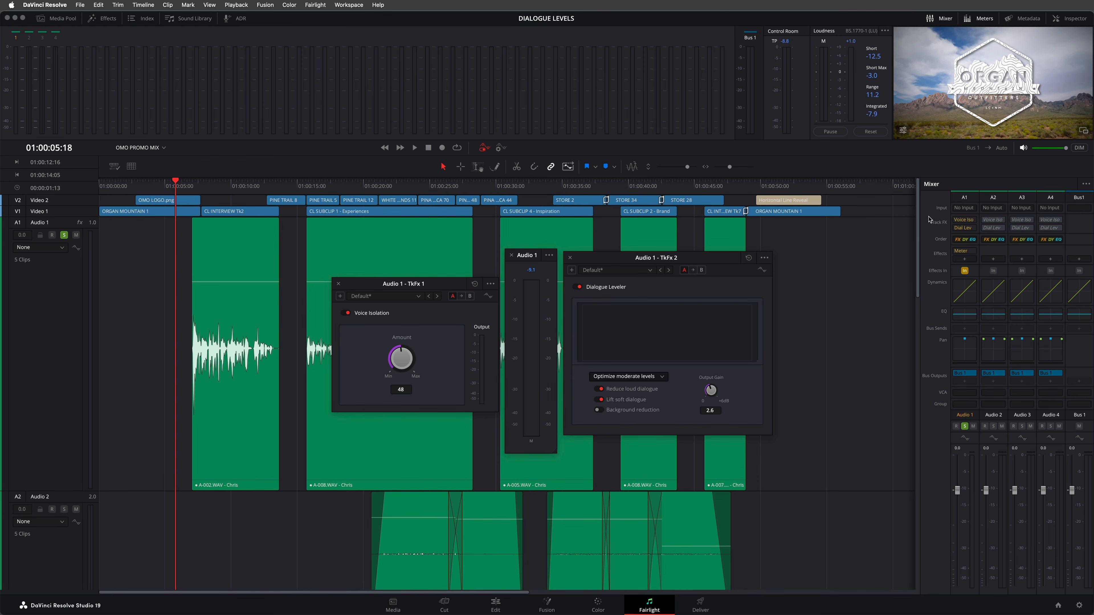
- Turn off Voice Isolation and the Dialogue Leveler on Audio 1
click(958, 222)
click(959, 232)
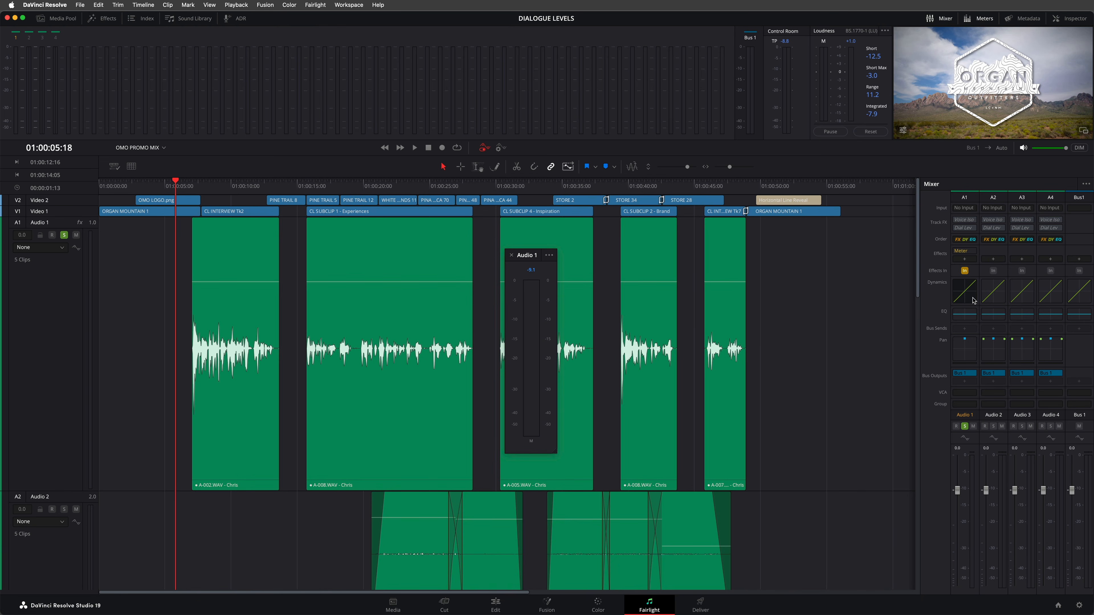
- Open Audio 1's Dynamics controls and play back the dialogue to examine its input levels on the graph
click(974, 300)
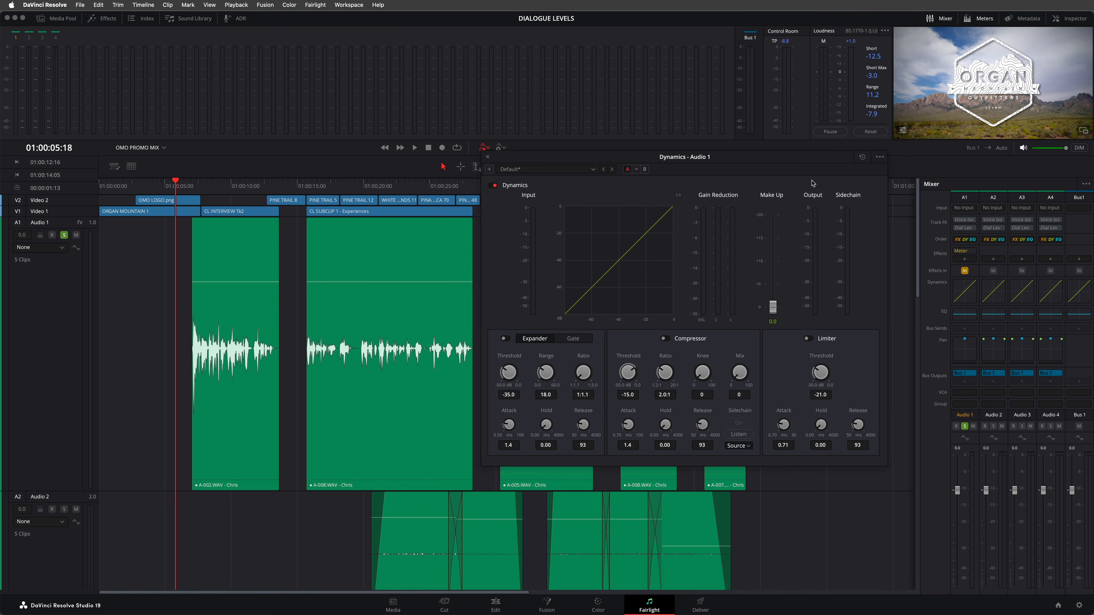
drag(809, 157, 810, 193)
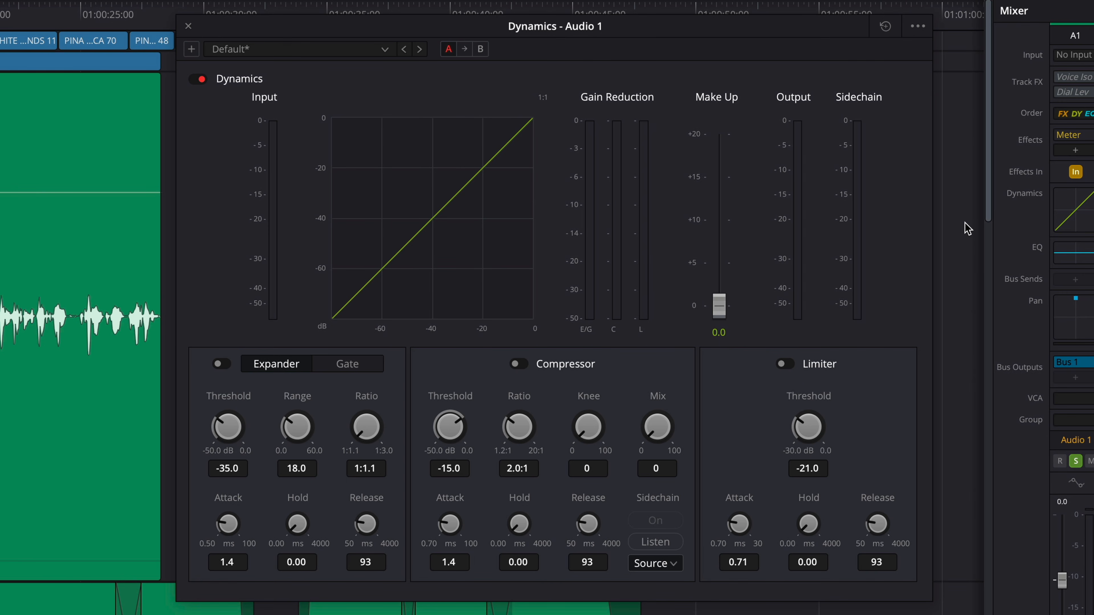
key(space)
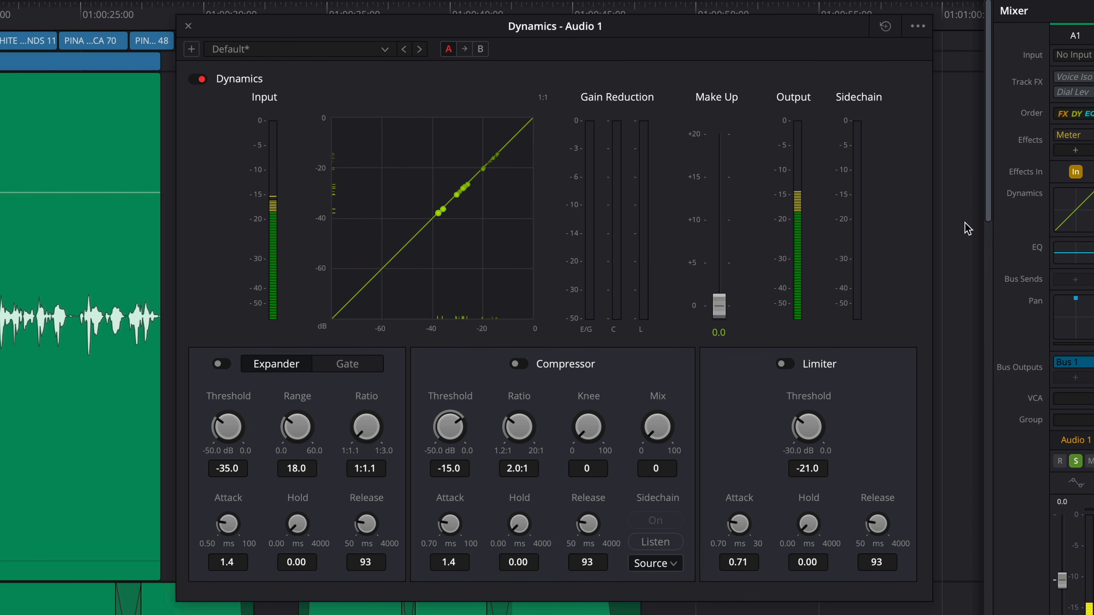
key(space)
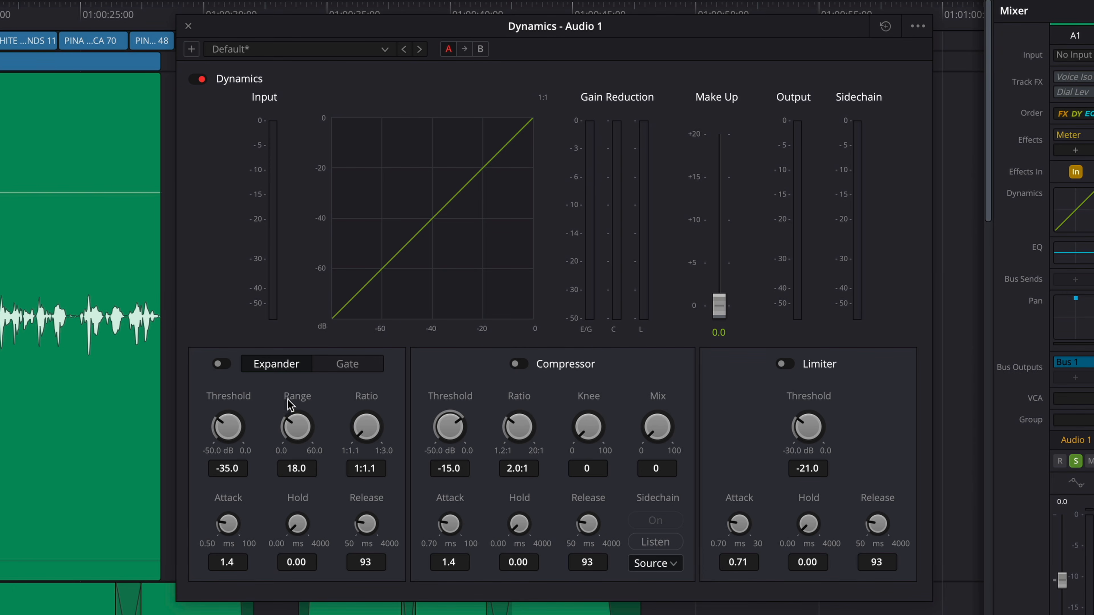
- Enable the Expander on Audio 1 and set its threshold to -40.5 dB and ratio to 1:2.0
click(220, 364)
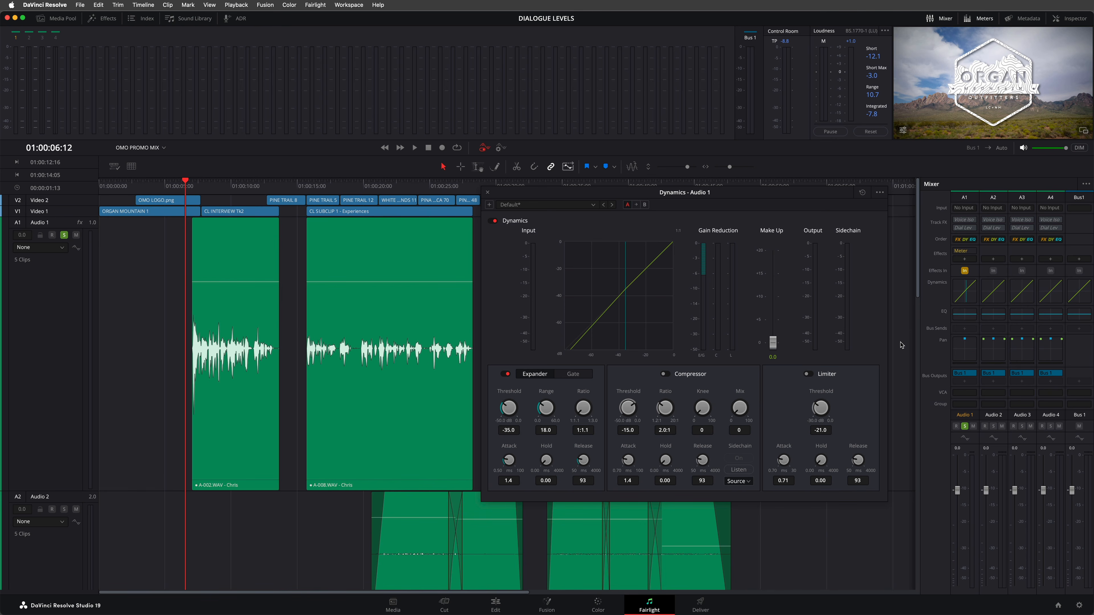
key(space)
drag(274, 190, 281, 190)
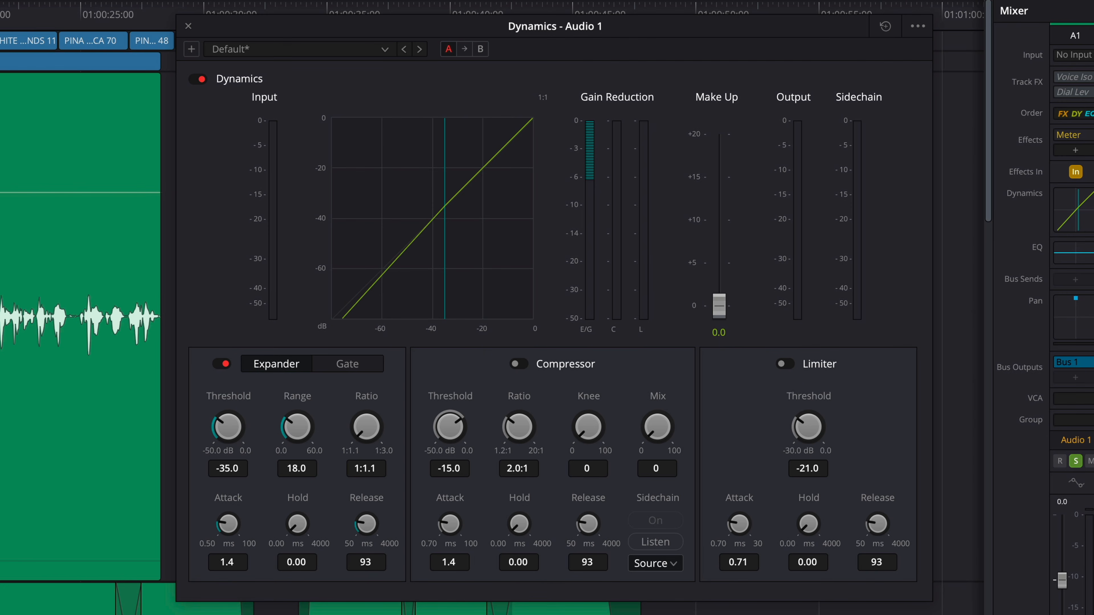
drag(220, 426, 186, 428)
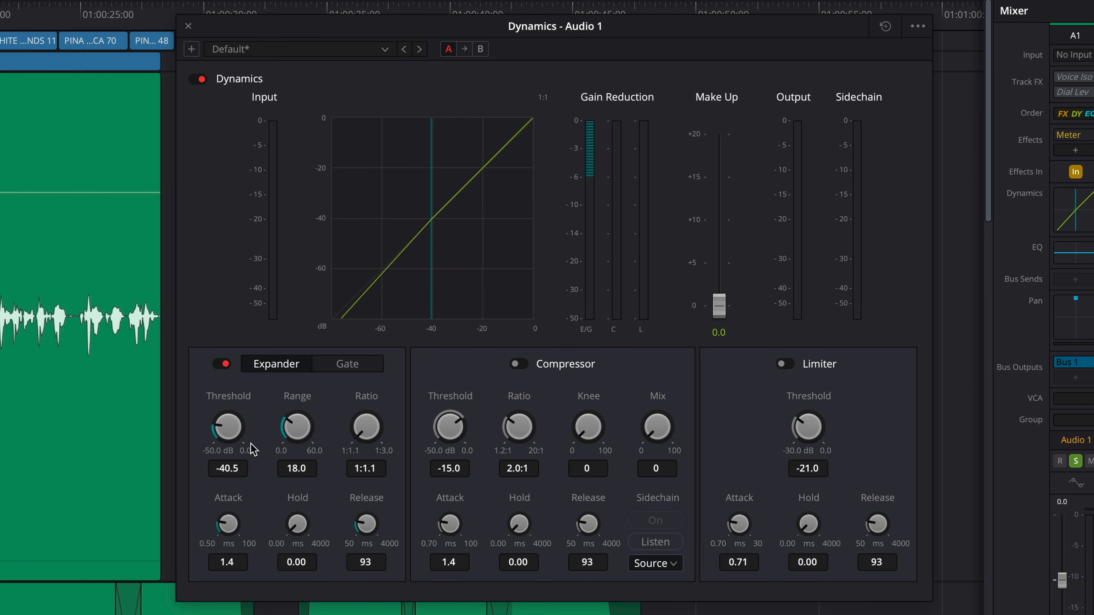
drag(364, 438, 514, 437)
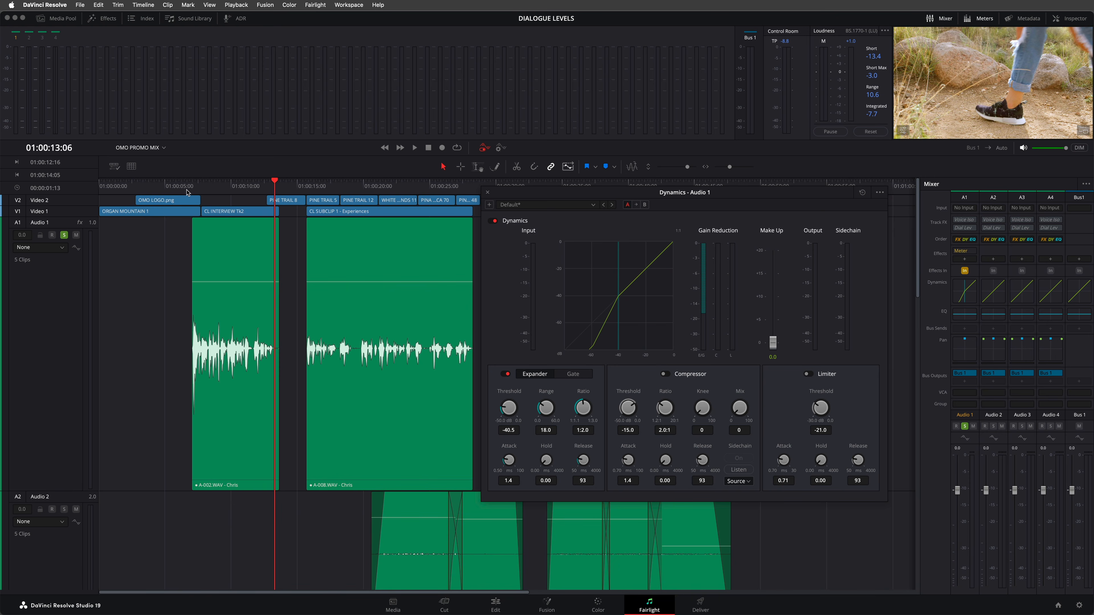
- Play back the start of the first interview clip with the Expander on, and move the playhead to the clip's end
click(187, 189)
key(space)
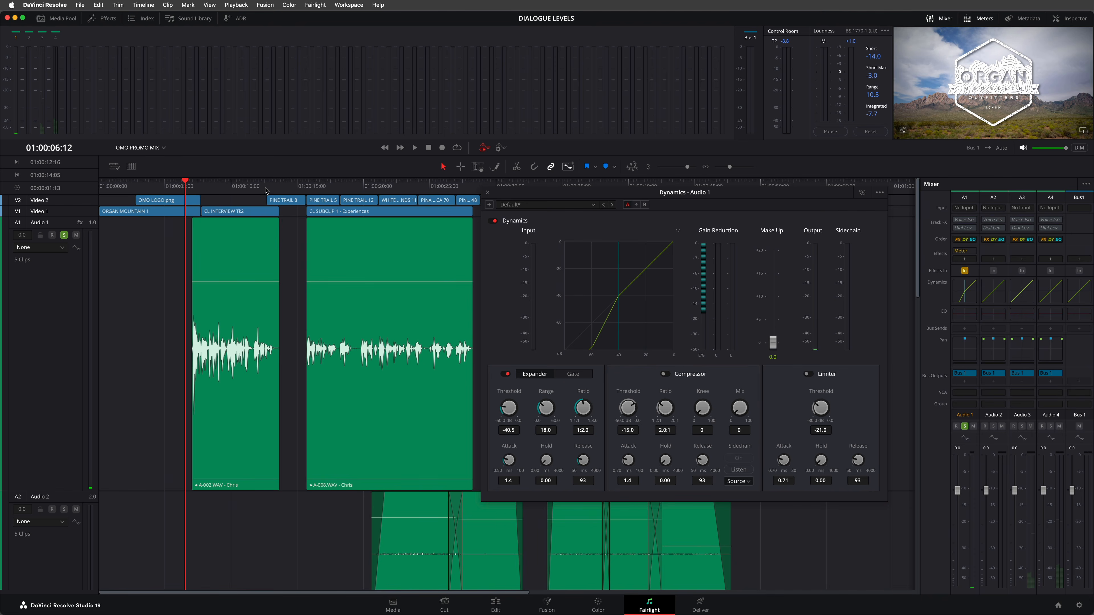
click(270, 188)
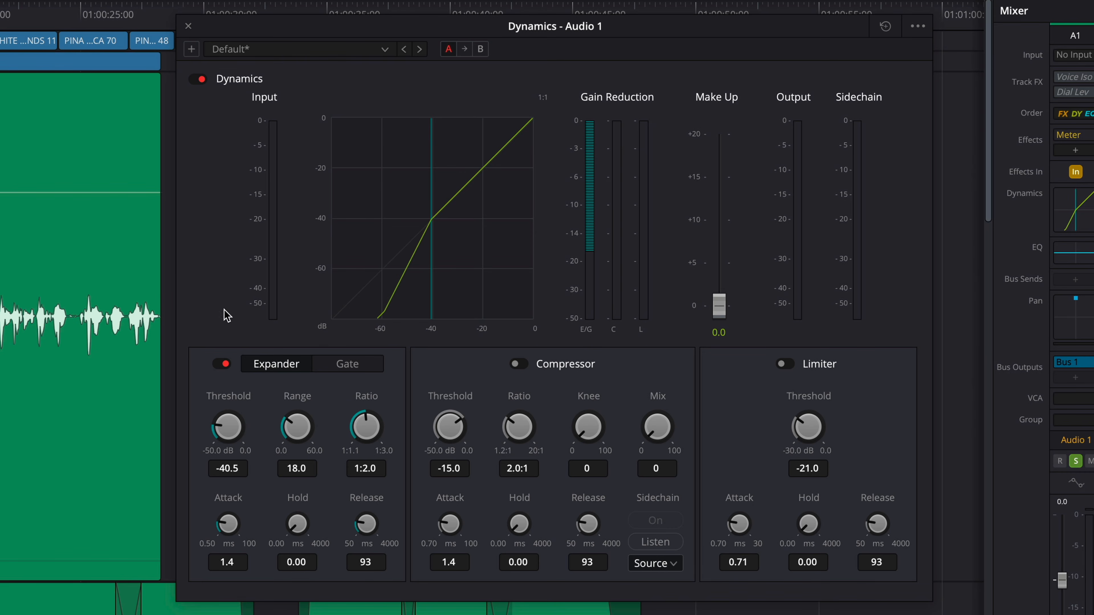
- Switch the Expander to Gate mode and audition the first interview clip from its end and its beginning
click(367, 371)
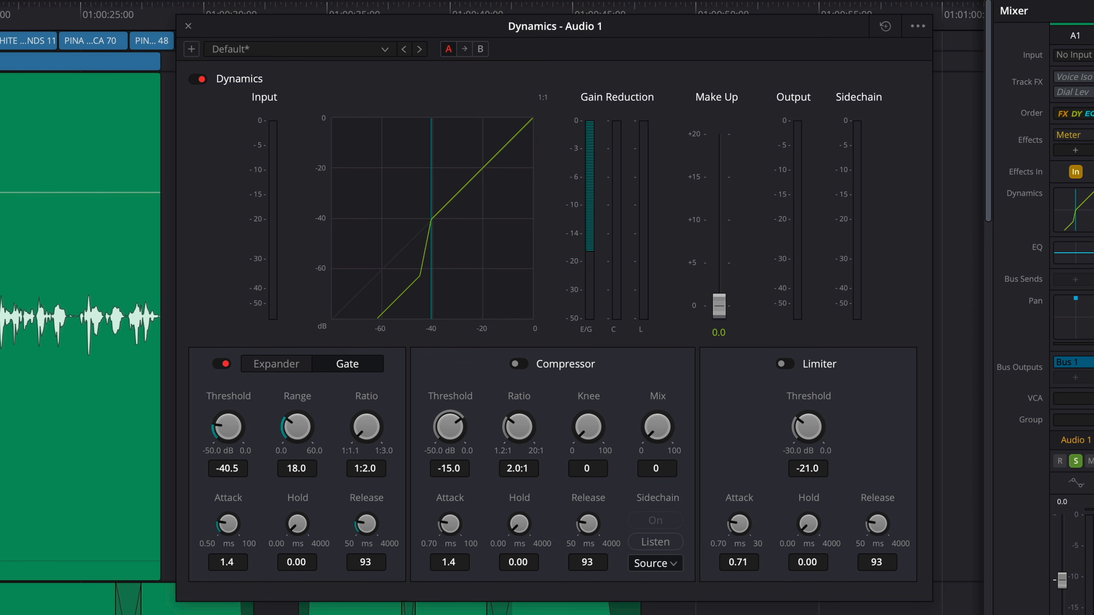
key(space)
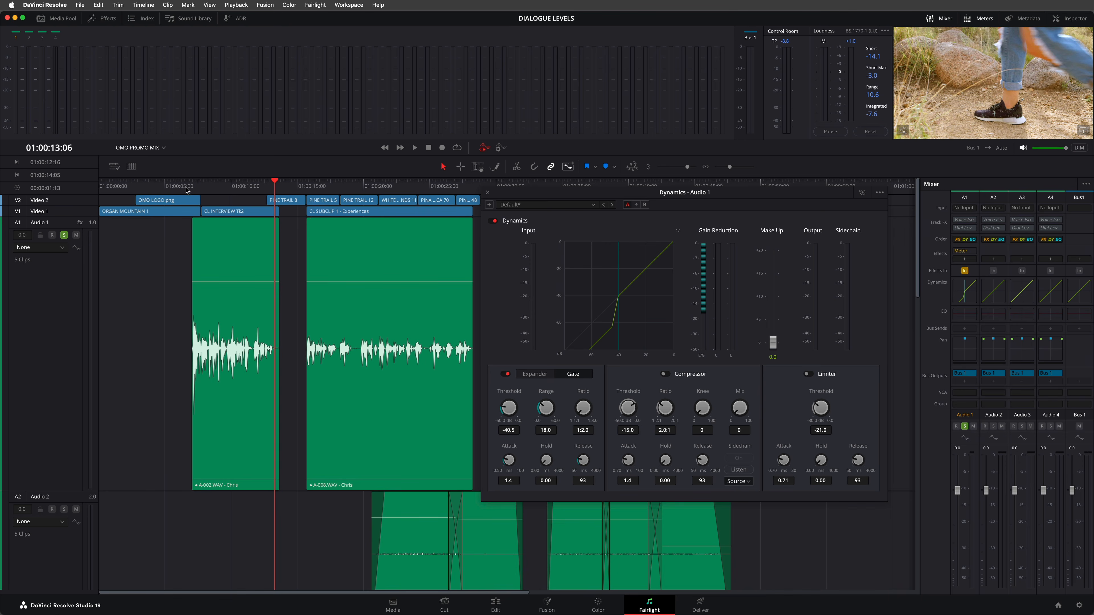
click(180, 184)
key(space)
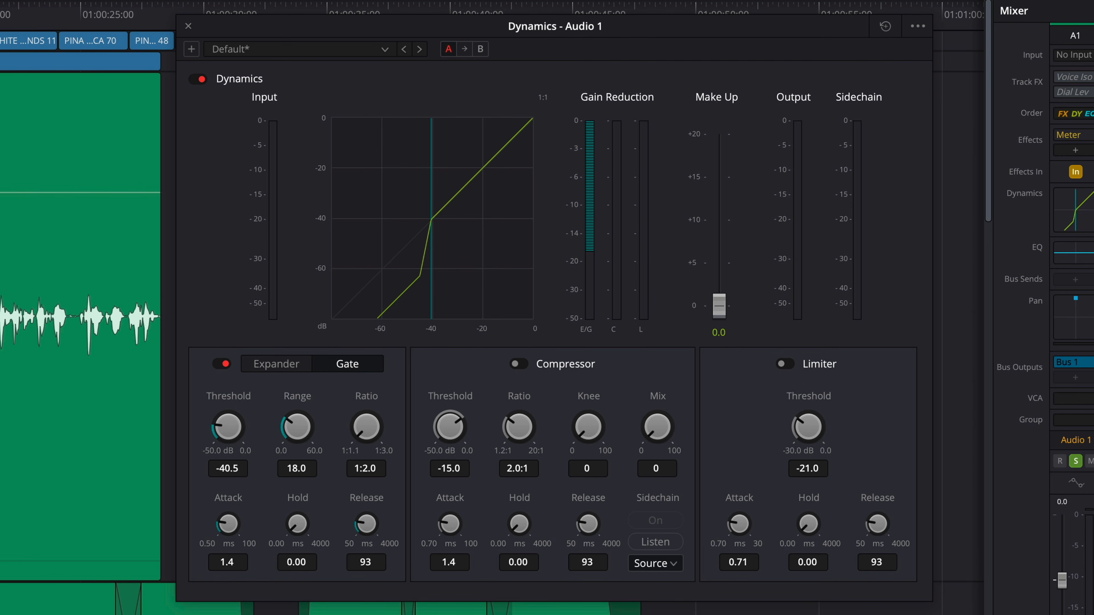
- Enable the Compressor and set its threshold to -35.1 dB, ratio to 10:1 and knee to 24
click(518, 364)
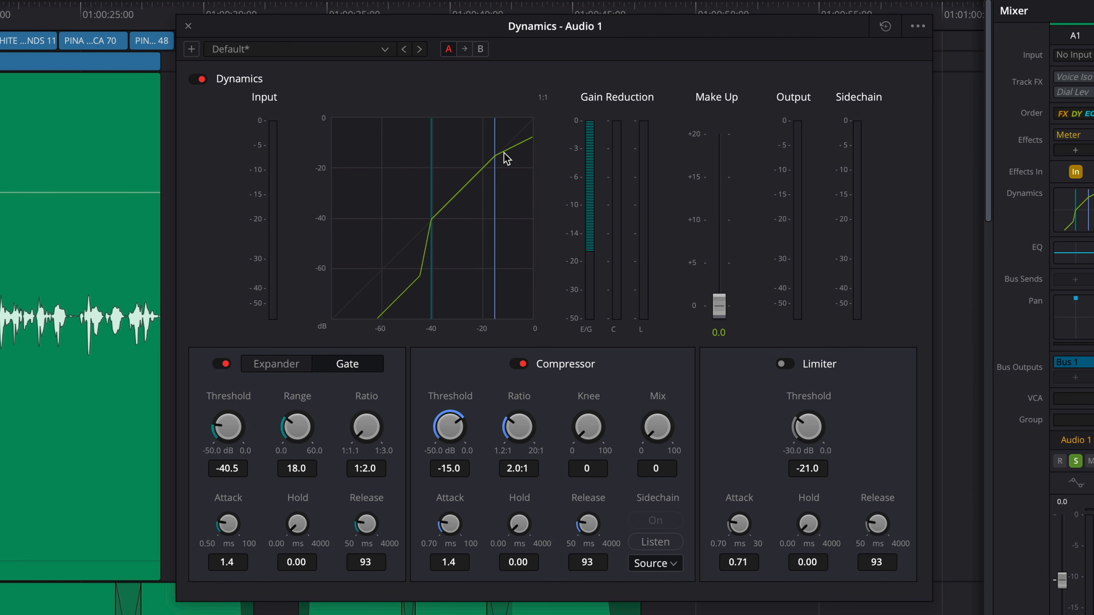
drag(460, 426, 332, 436)
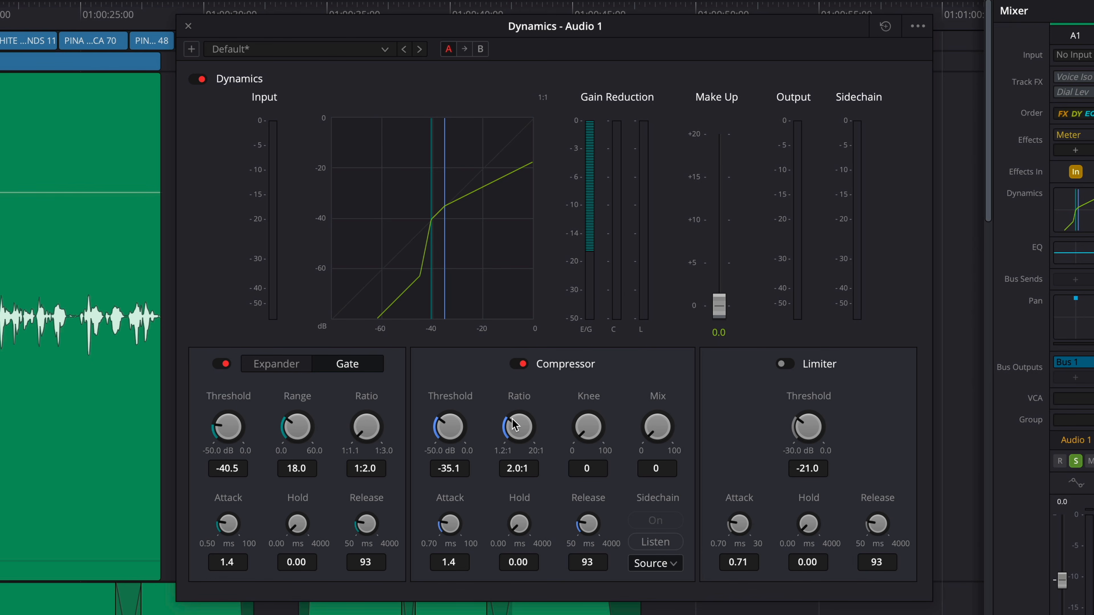
drag(515, 425, 684, 418)
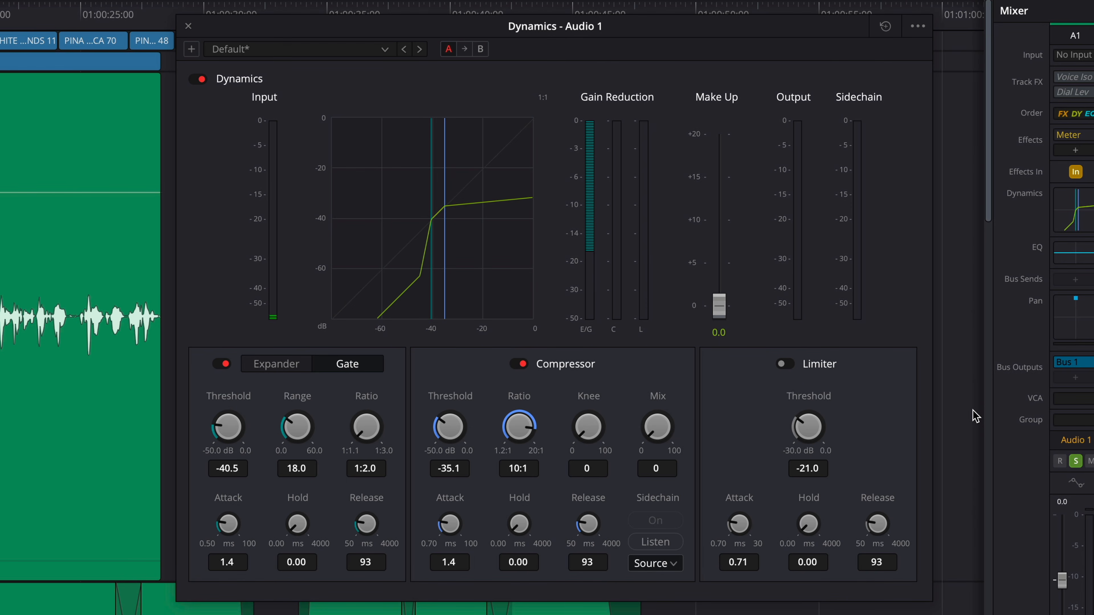
drag(581, 439, 653, 427)
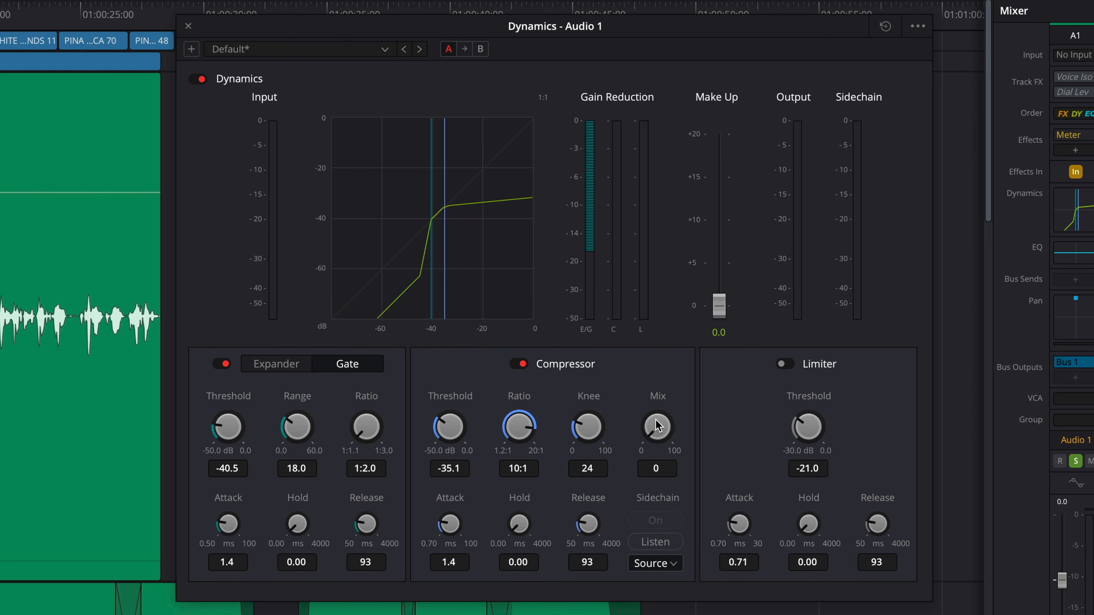